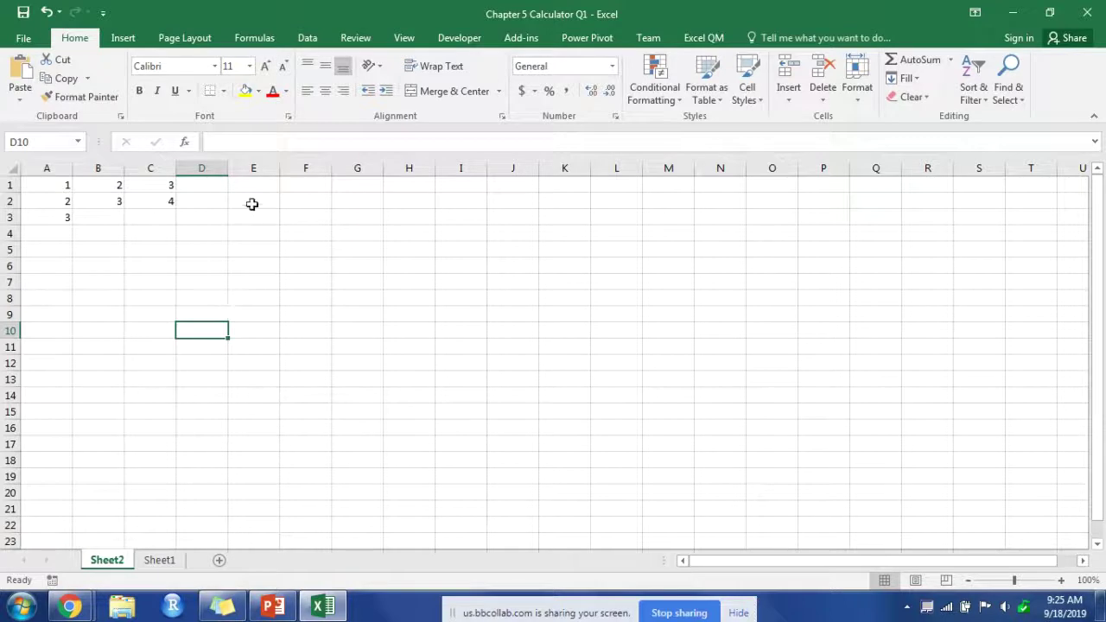
# Enter a SUMPRODUCT formula in cell E1 that multiplies the ranges A1:C1 and A2:C2
pyautogui.click(259, 188)
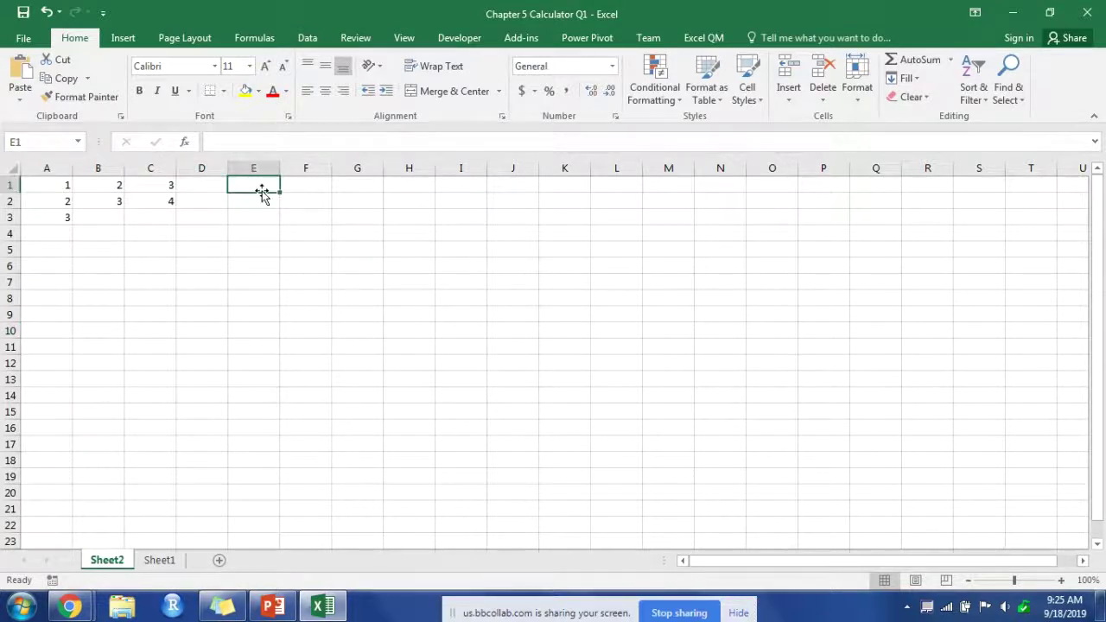
pyautogui.write('=sumprod')
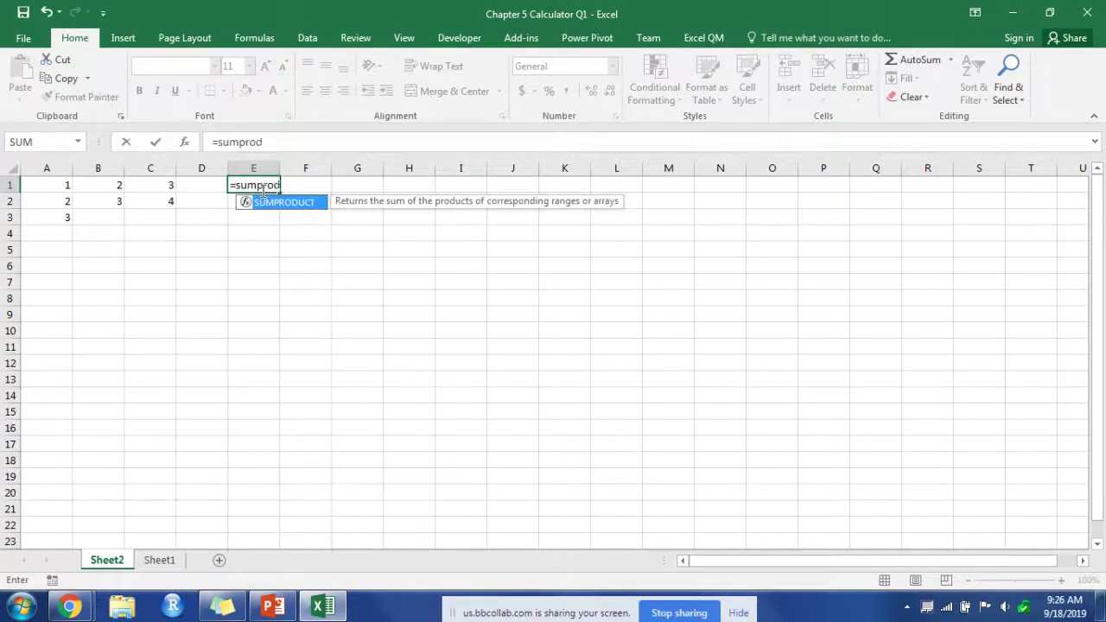
pyautogui.write('uct')
pyautogui.doubleClick(269, 204)
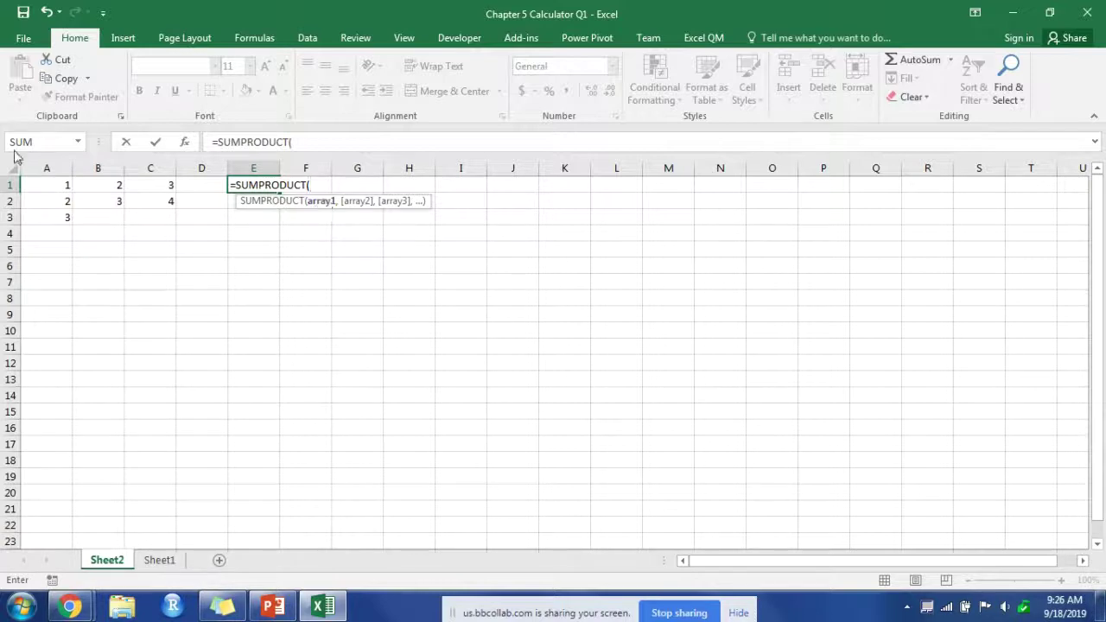
pyautogui.moveTo(64, 181); pyautogui.dragTo(132, 181)
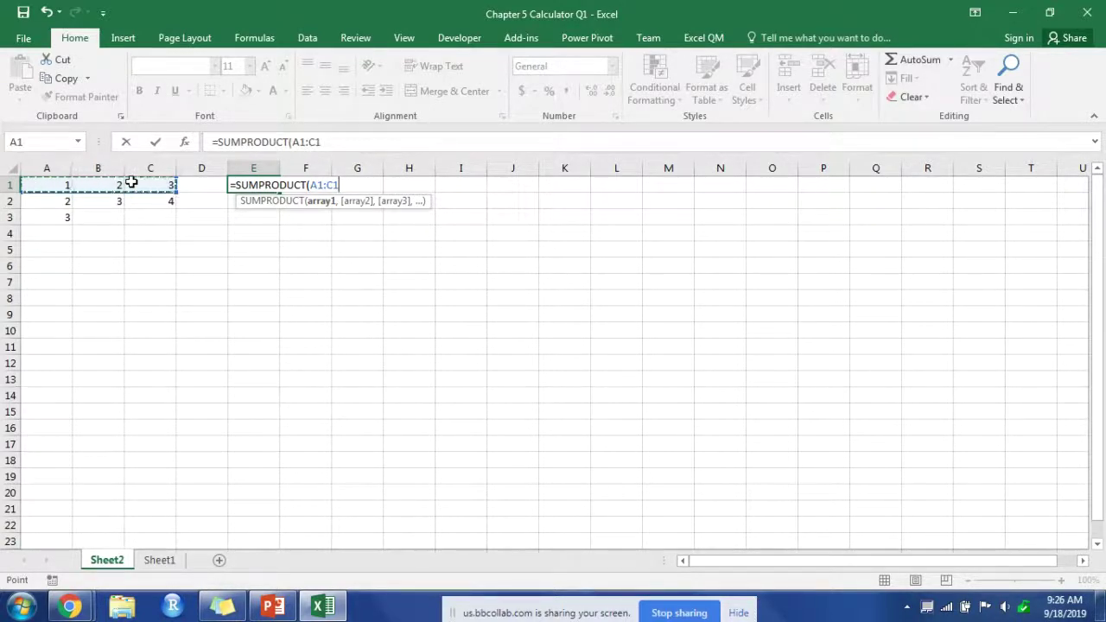
pyautogui.write(',')
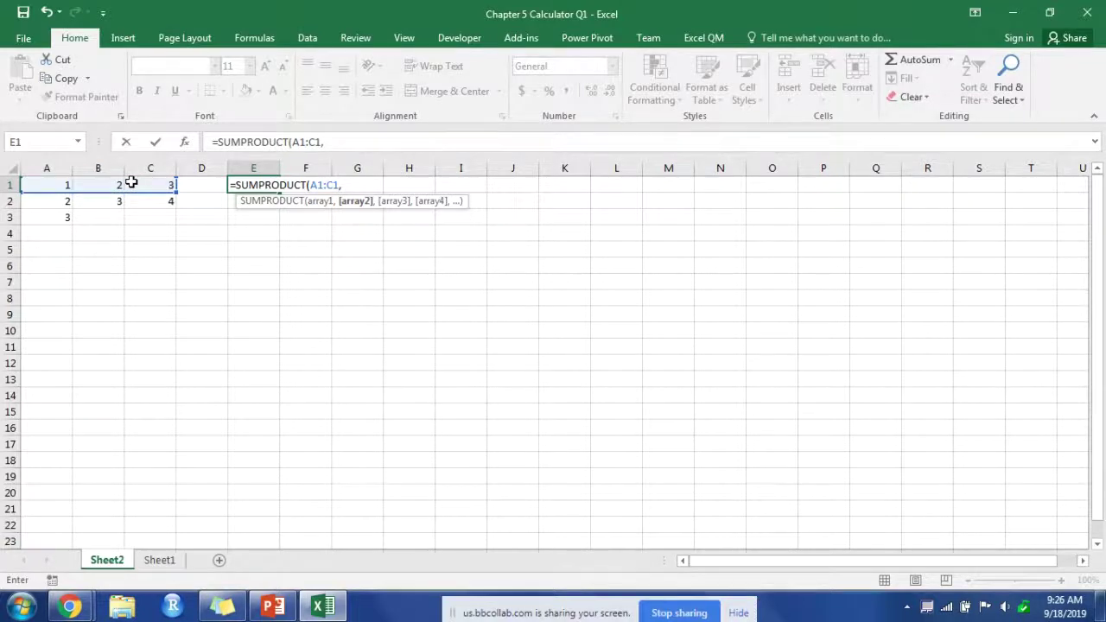
pyautogui.moveTo(62, 199); pyautogui.dragTo(147, 199)
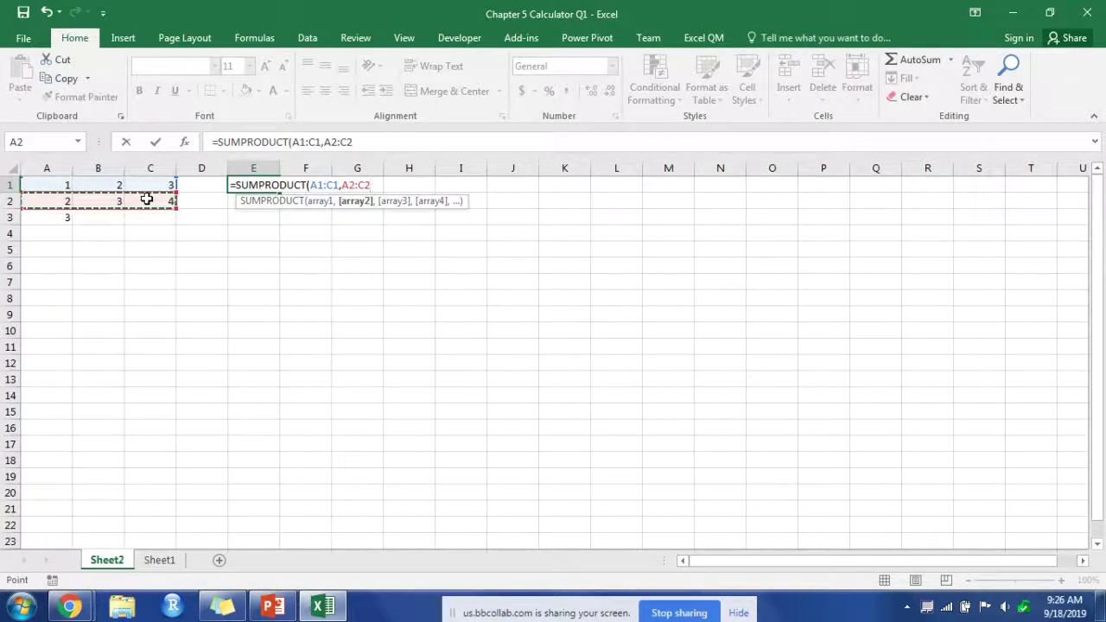
pyautogui.press('Return')
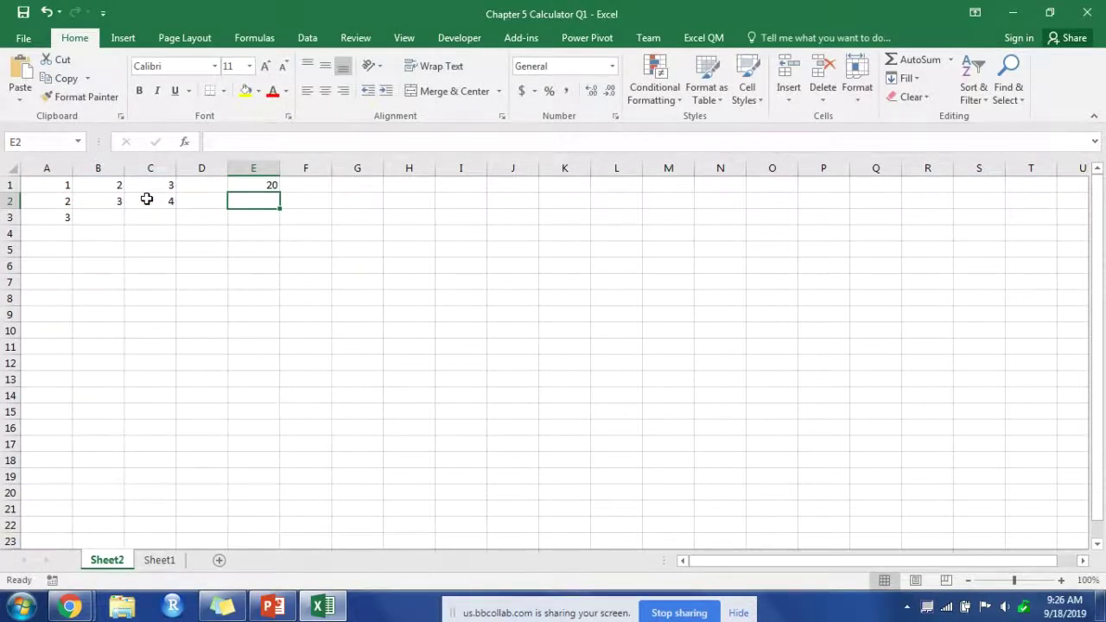
# Enter the equivalent formula =A1*A2+B1*B2+C1*C2 in cell E2 and compare it with the SUMPRODUCT formula in E1
pyautogui.write('=')
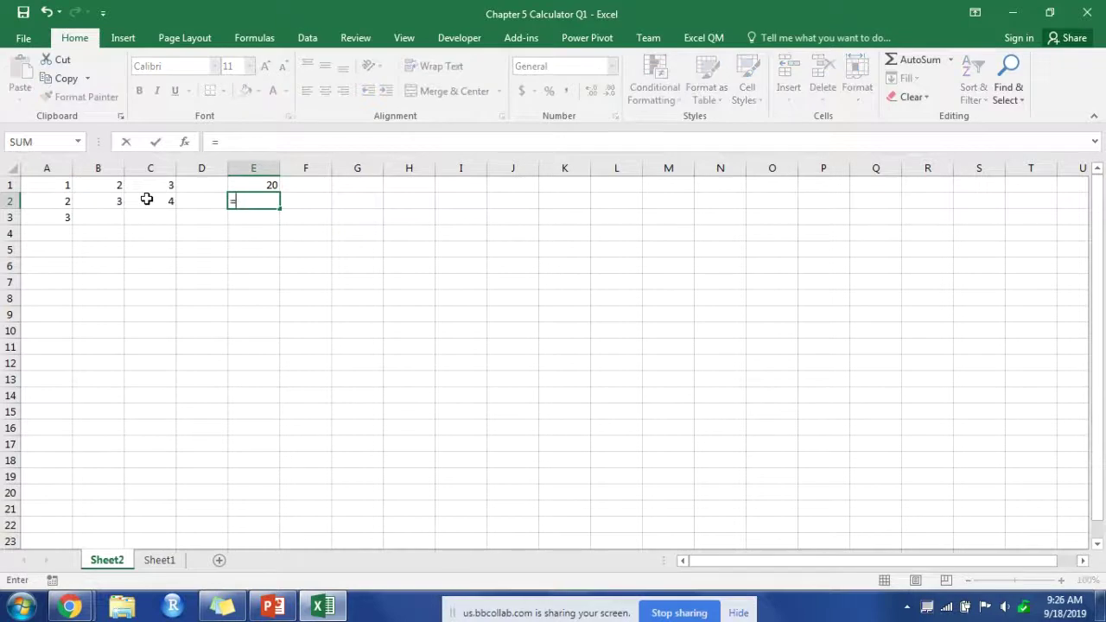
pyautogui.click(61, 185)
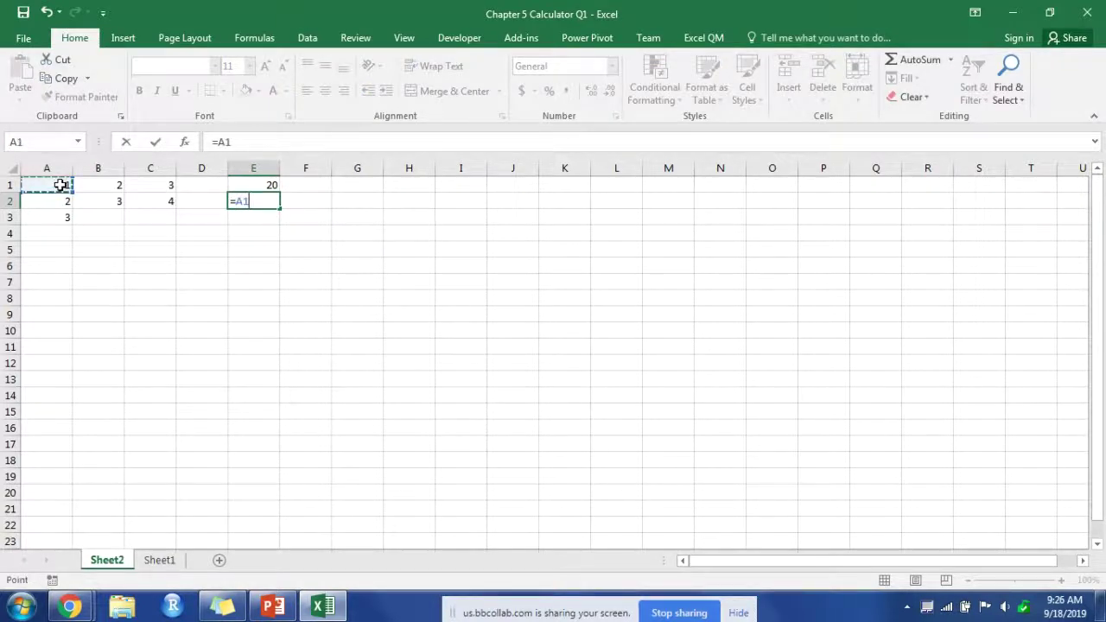
pyautogui.write('*')
pyautogui.click(60, 201)
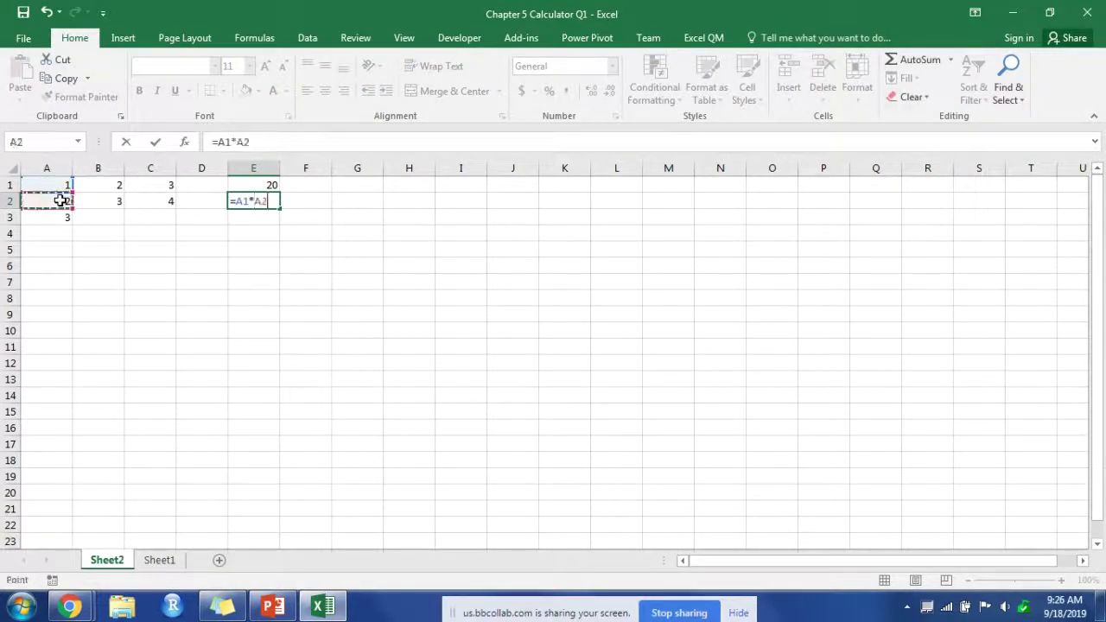
pyautogui.write('+')
pyautogui.click(96, 184)
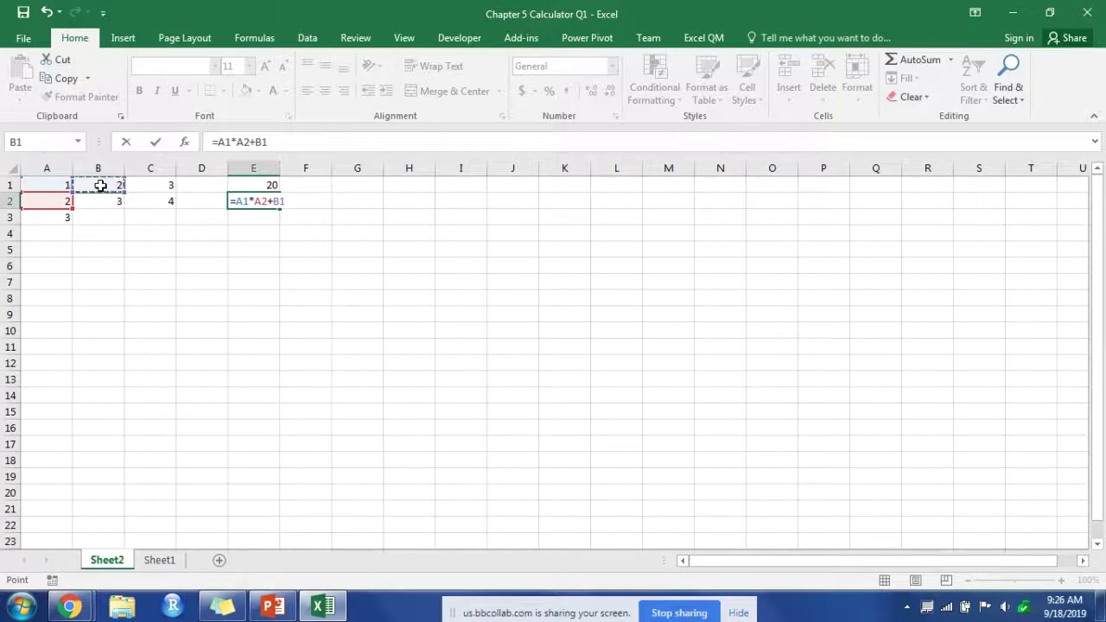
pyautogui.write('*')
pyautogui.click(113, 202)
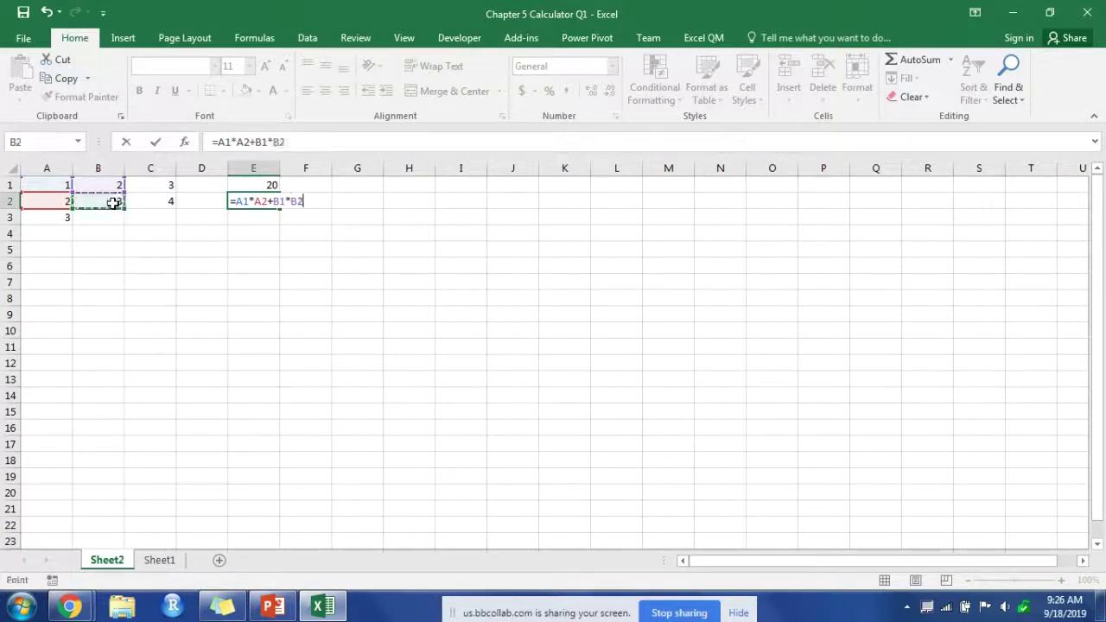
pyautogui.write('+')
pyautogui.click(148, 186)
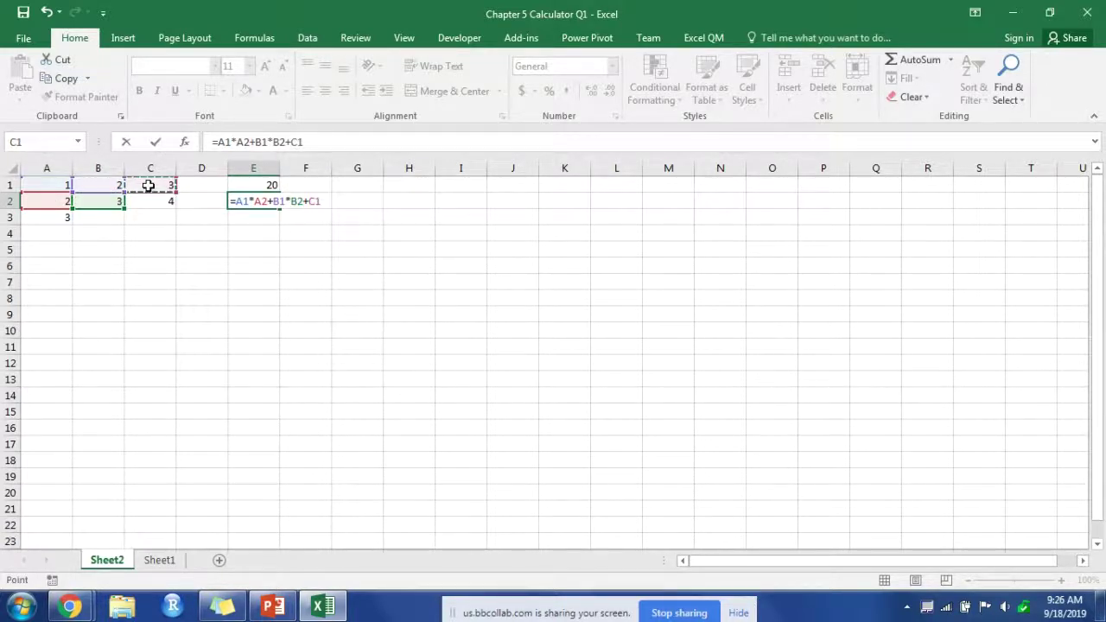
pyautogui.write('*')
pyautogui.click(154, 203)
pyautogui.press('Return')
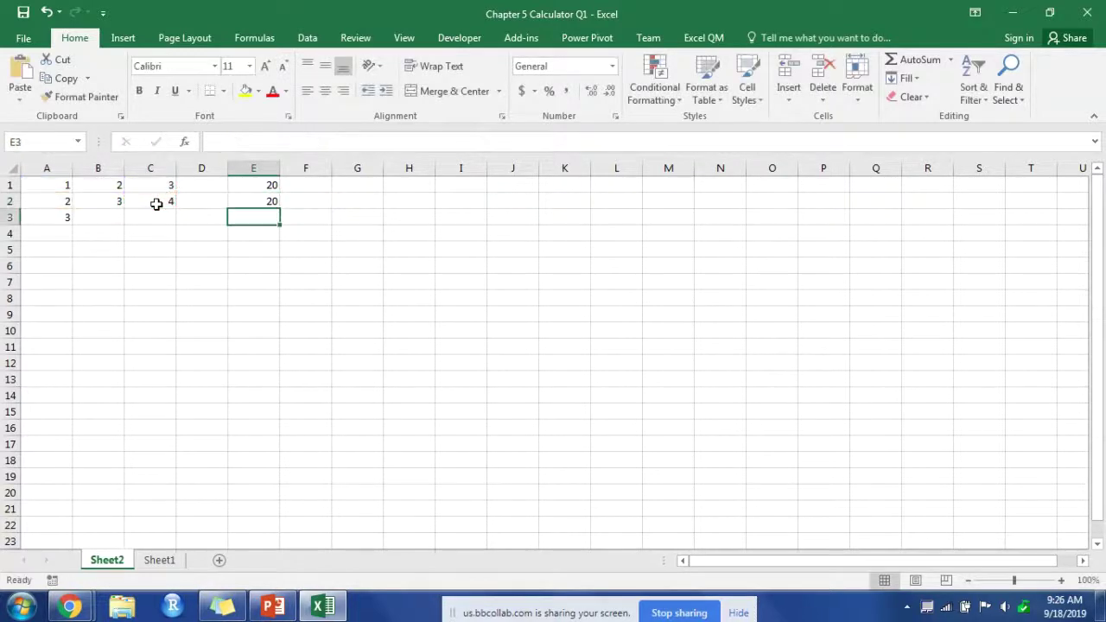
pyautogui.click(261, 199)
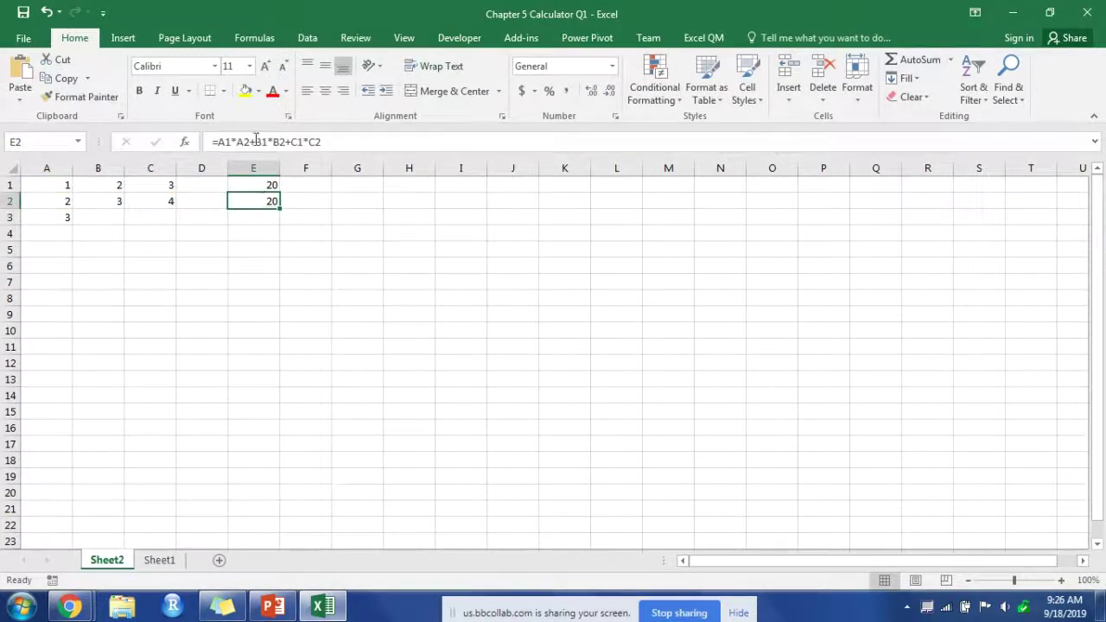
pyautogui.click(271, 185)
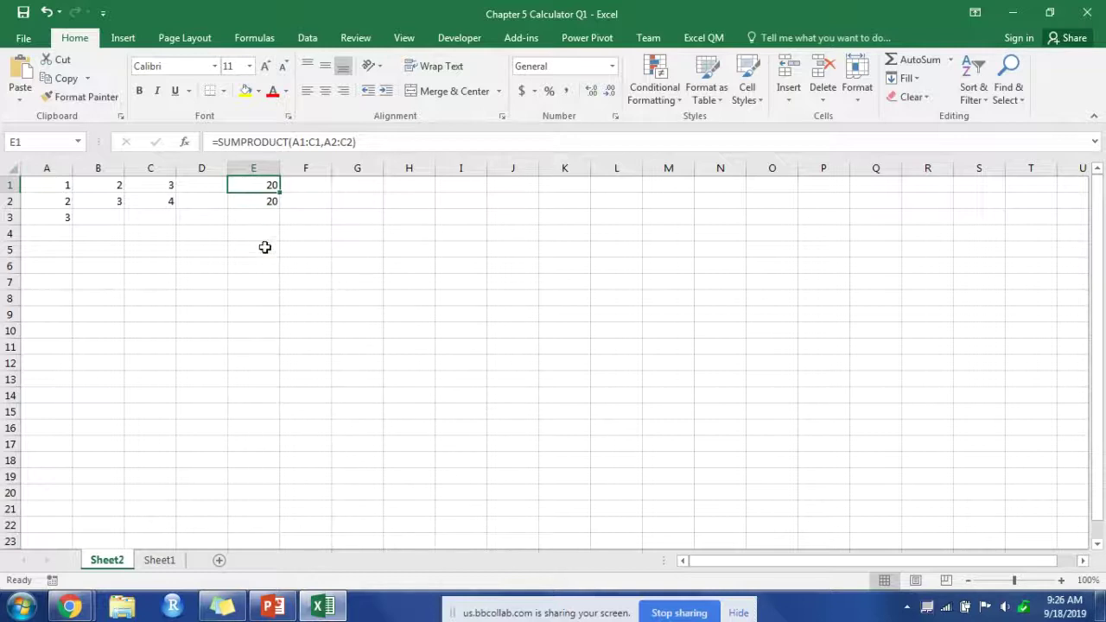
# Try a SUMPRODUCT formula in cell E4 that combines the row range A1:C1 with the column range A1:A3
pyautogui.click(264, 235)
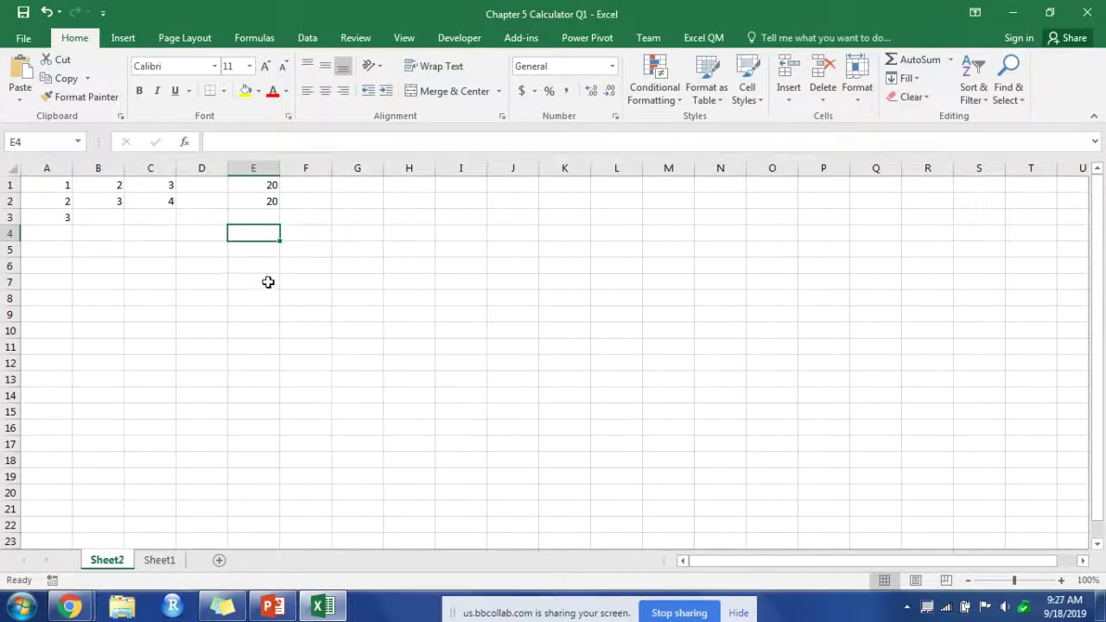
pyautogui.write('=sum')
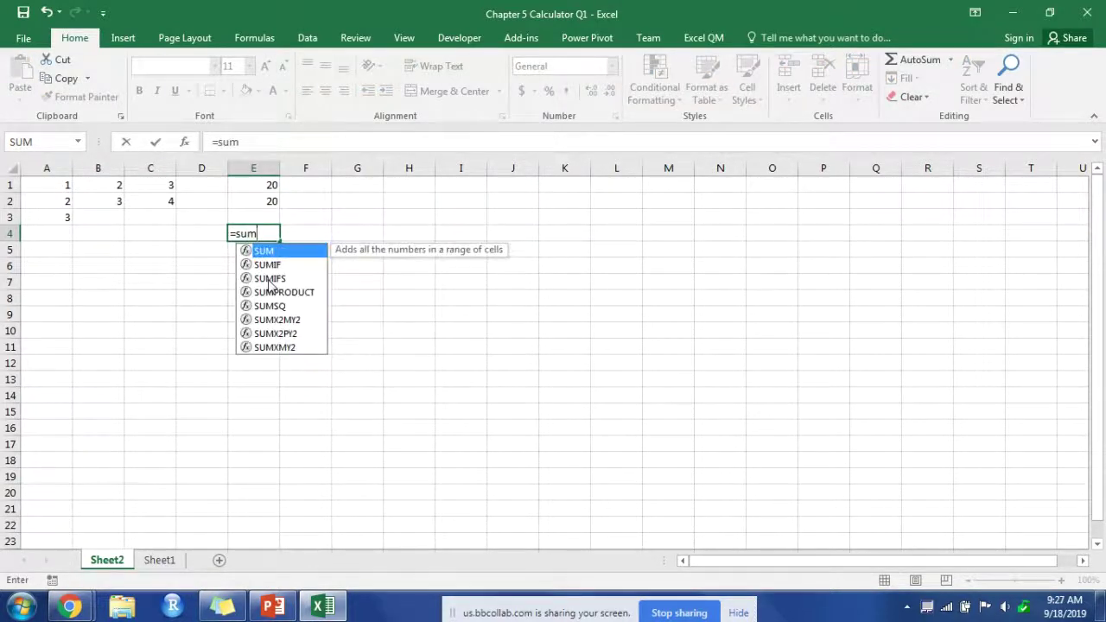
pyautogui.press('Down')
pyautogui.press('Down')
pyautogui.press('Down')
pyautogui.press('Tab')
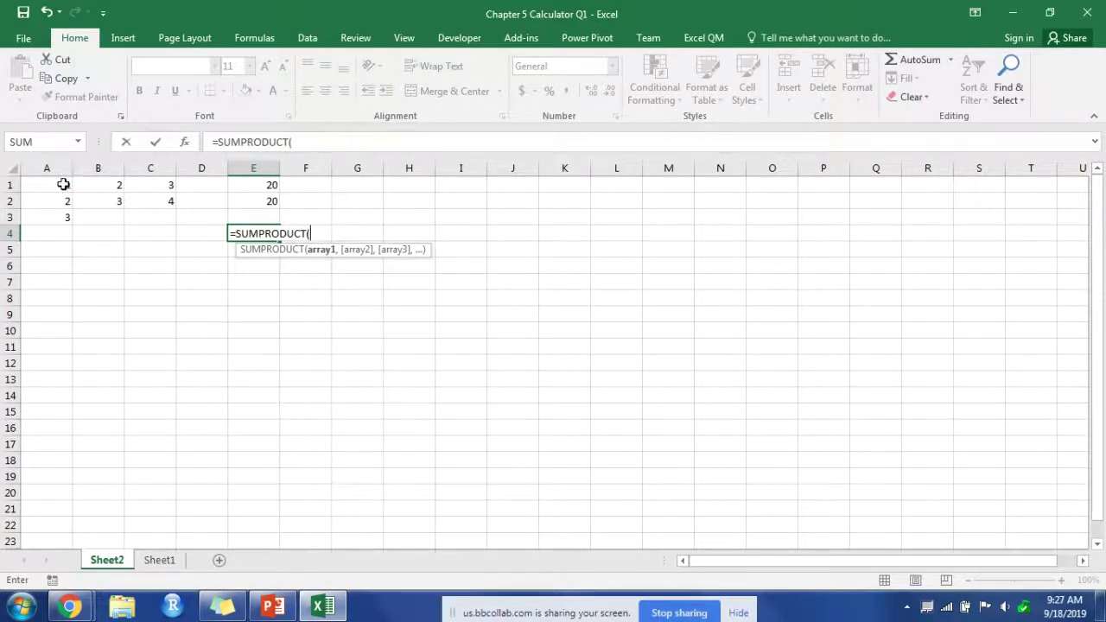
pyautogui.click(62, 184)
pyautogui.moveTo(63, 184); pyautogui.dragTo(169, 186)
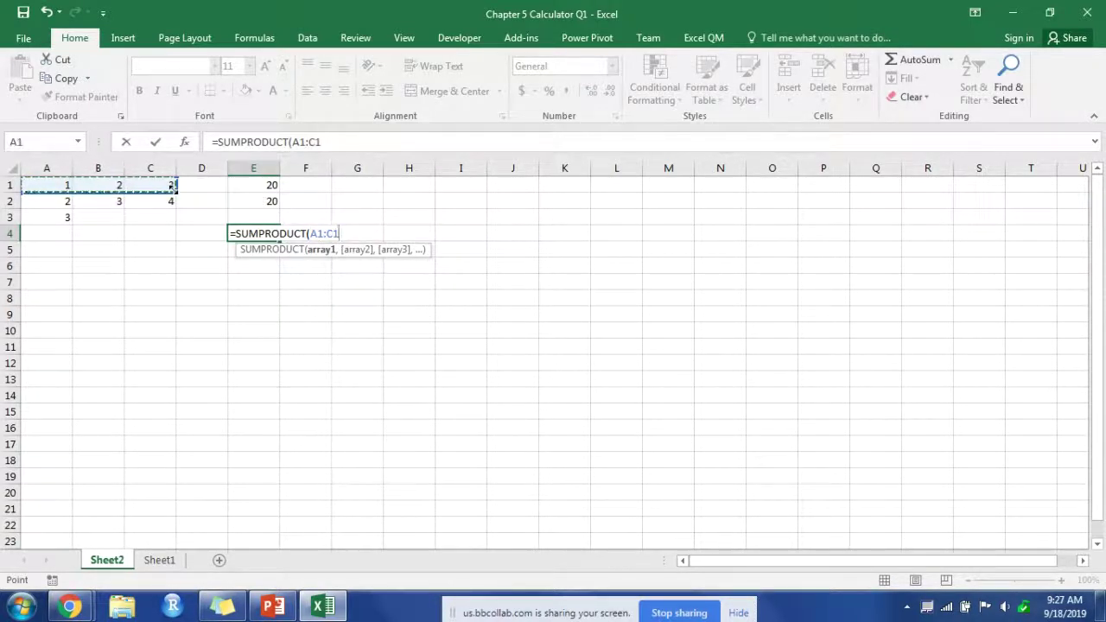
pyautogui.write(',')
pyautogui.moveTo(62, 184); pyautogui.dragTo(63, 212)
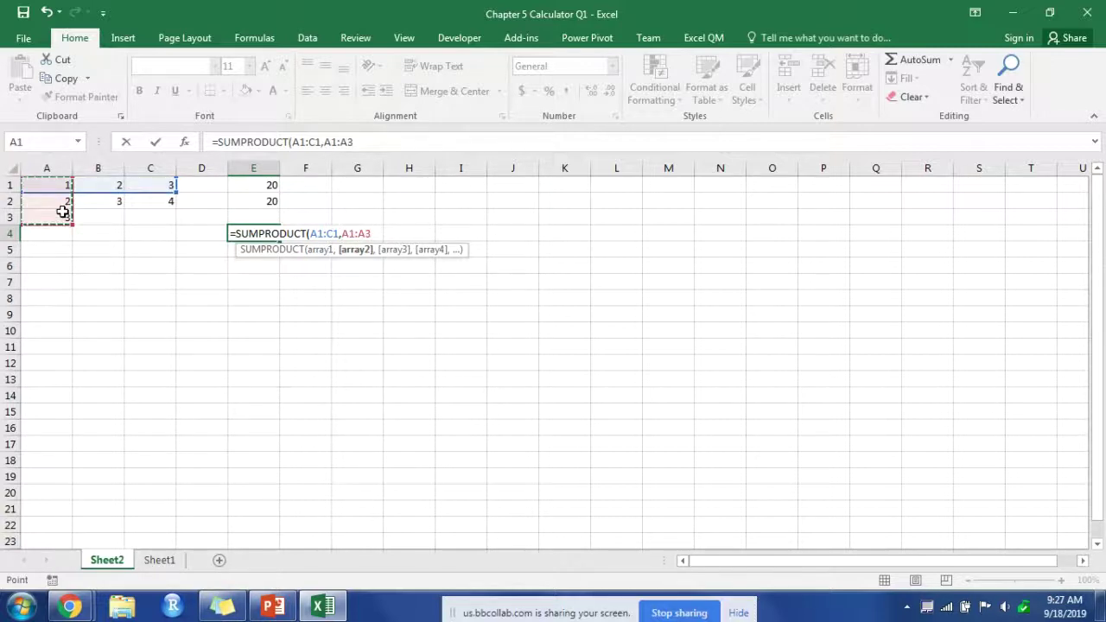
pyautogui.write(')')
pyautogui.press('Return')
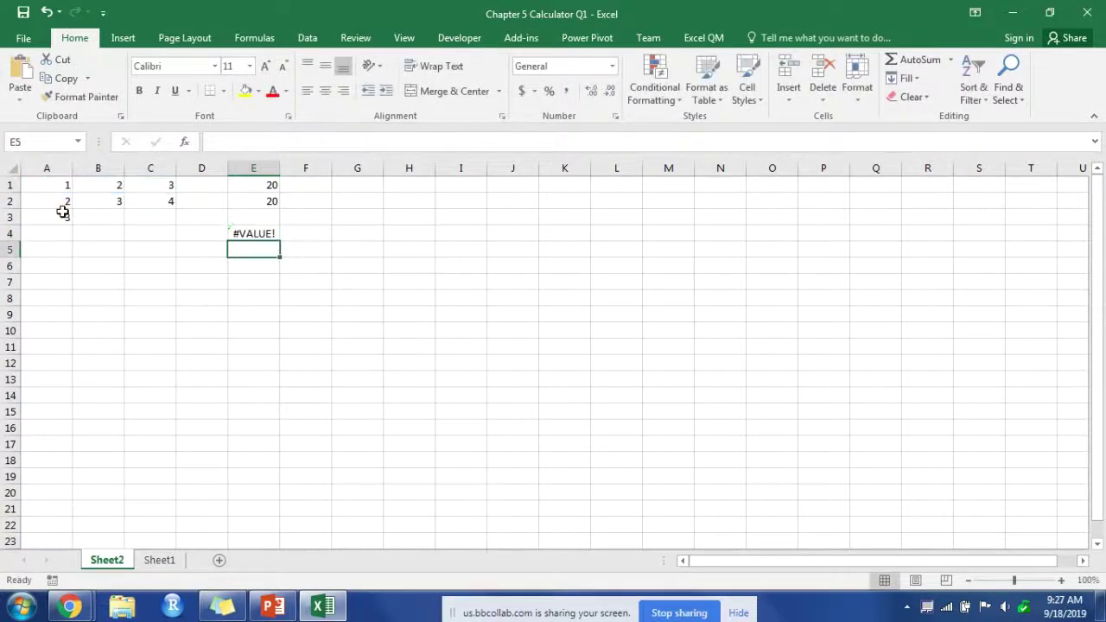
# Review the ranges used by the formula in E4 and enter 4 in cell A4
pyautogui.click(251, 235)
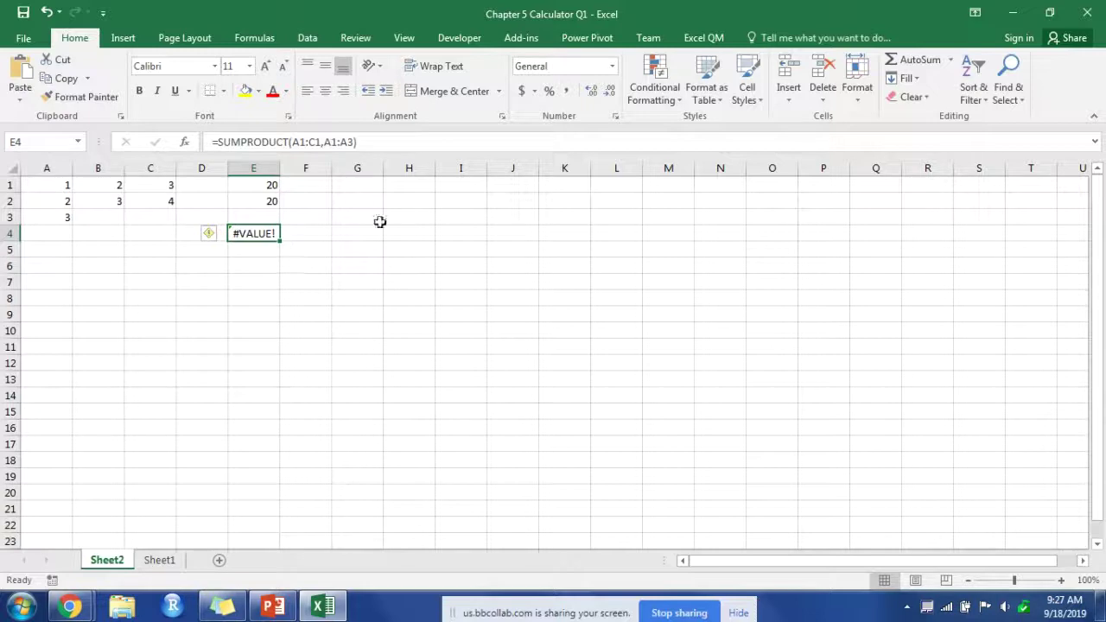
pyautogui.click(376, 139)
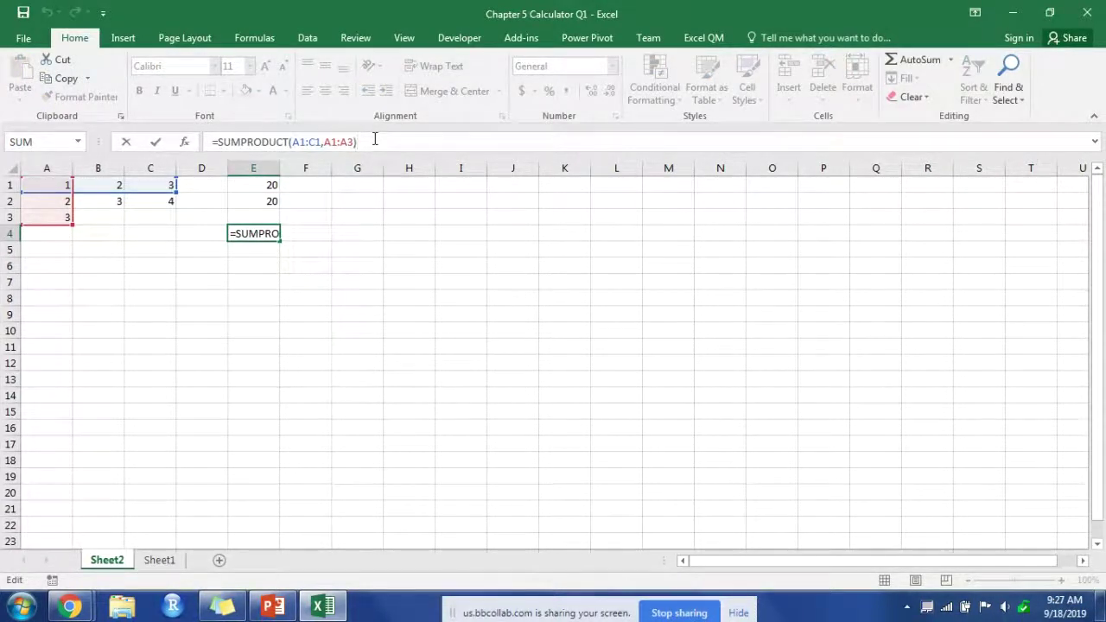
pyautogui.click(139, 292)
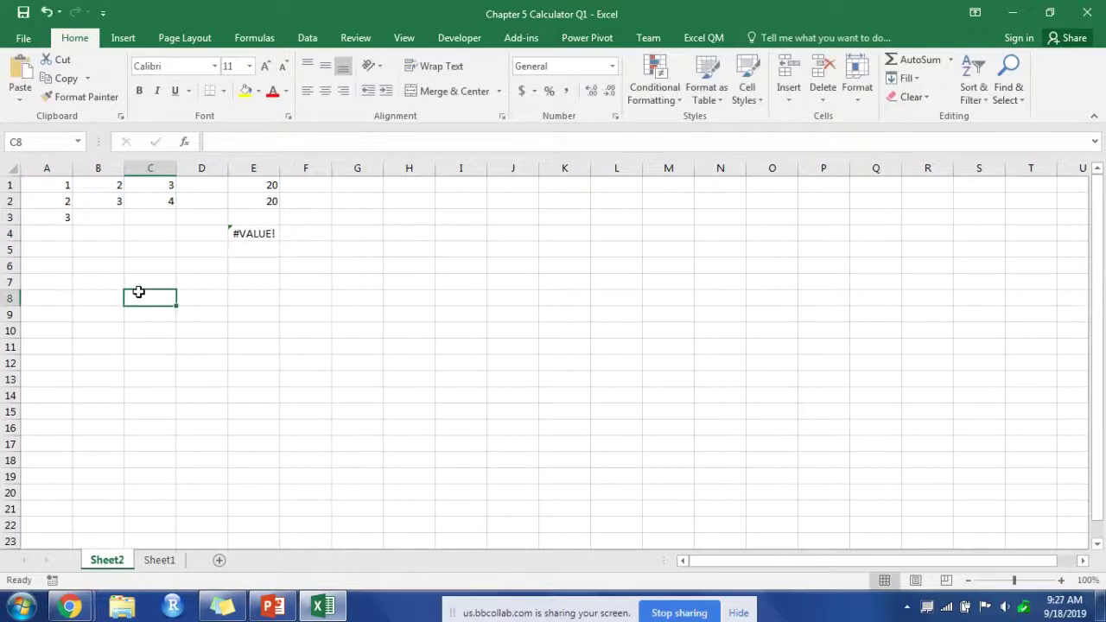
pyautogui.click(61, 235)
pyautogui.write('4')
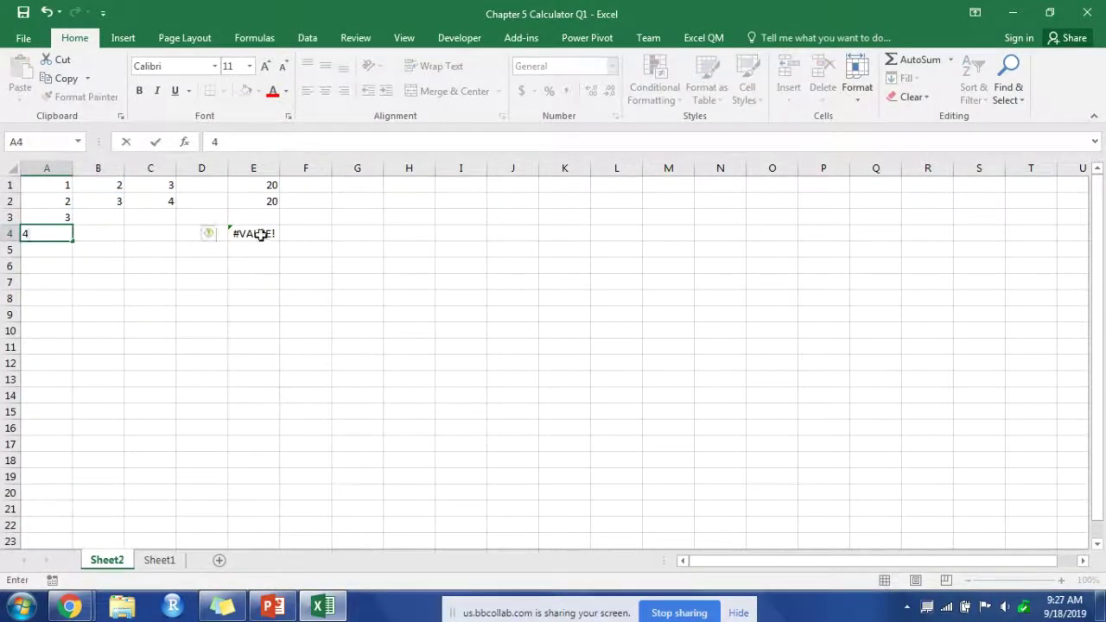
# Change the formula in cell E4 to =SUMPRODUCT(A1:C1,A2:A4), pairing the row range with the column range below A1, and review it
pyautogui.click(261, 234)
pyautogui.click(368, 142)
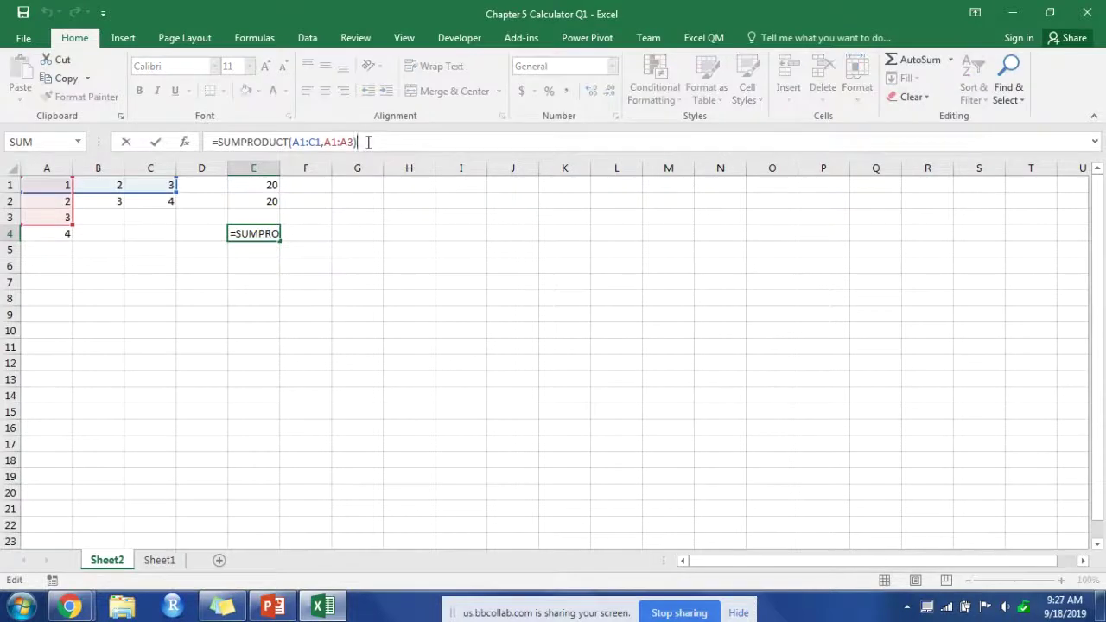
pyautogui.click(97, 263)
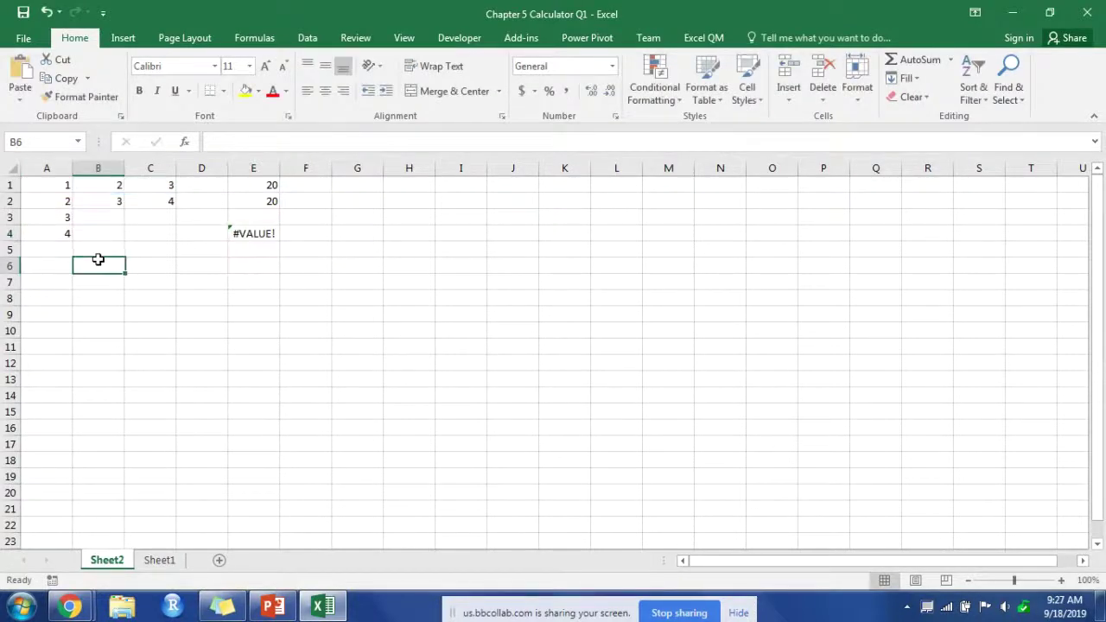
pyautogui.click(231, 234)
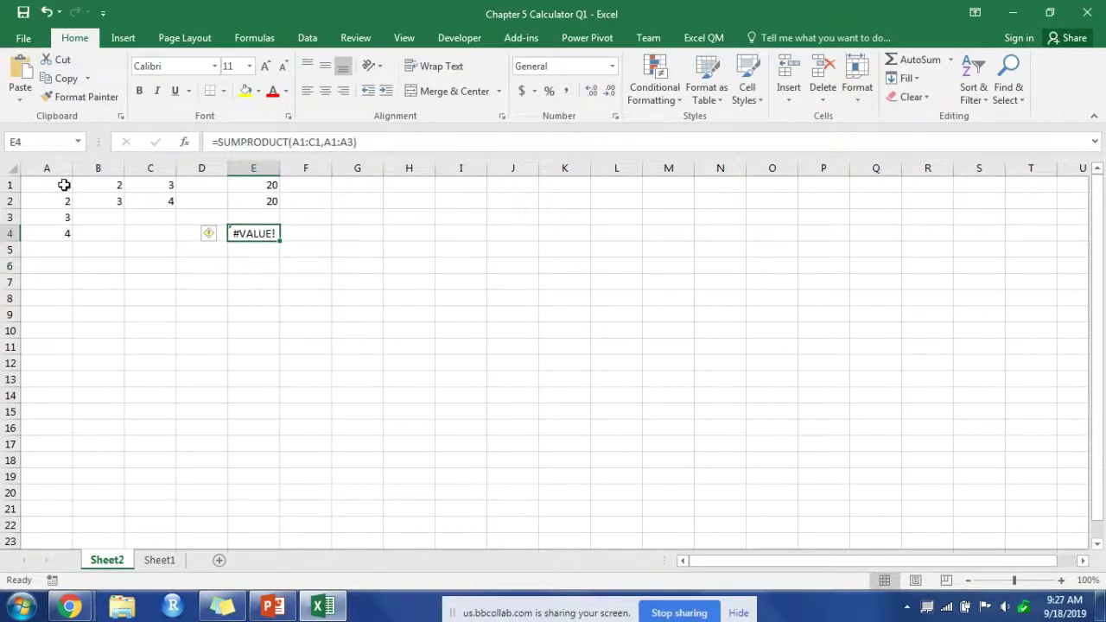
pyautogui.moveTo(64, 185); pyautogui.dragTo(147, 186)
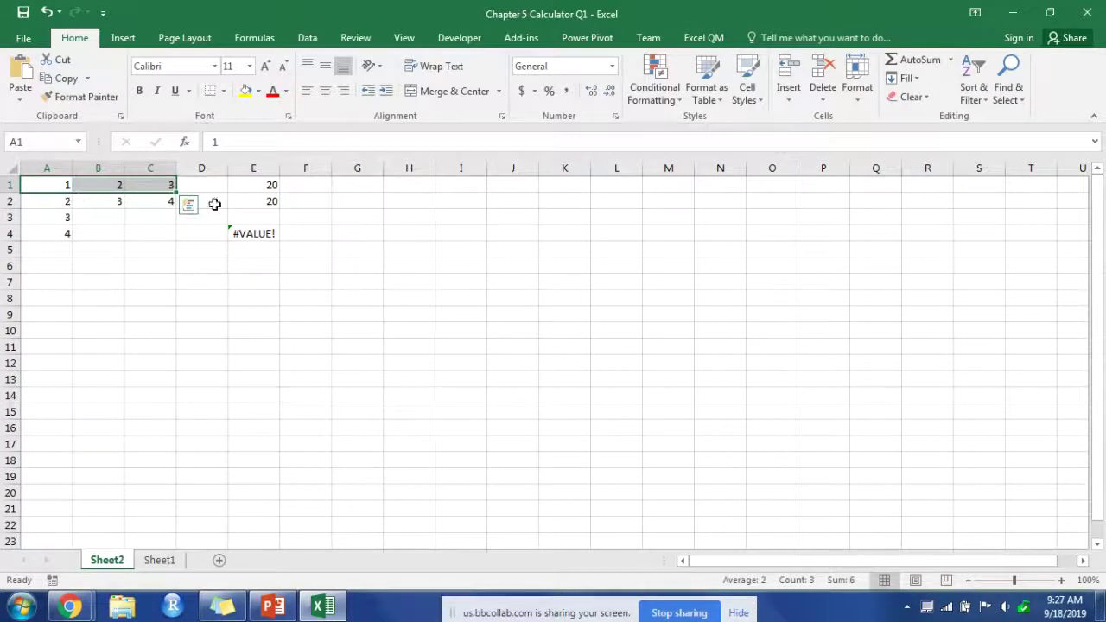
pyautogui.click(251, 234)
pyautogui.moveTo(363, 142); pyautogui.dragTo(292, 142)
pyautogui.moveTo(44, 185); pyautogui.dragTo(155, 185)
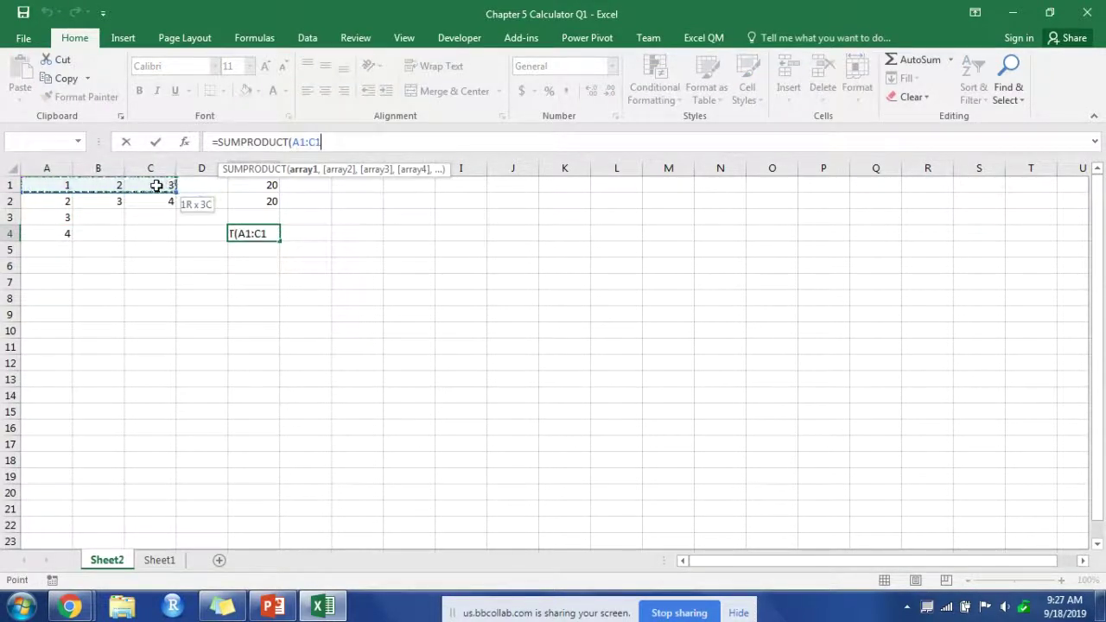
pyautogui.write(',')
pyautogui.moveTo(58, 201); pyautogui.dragTo(60, 230)
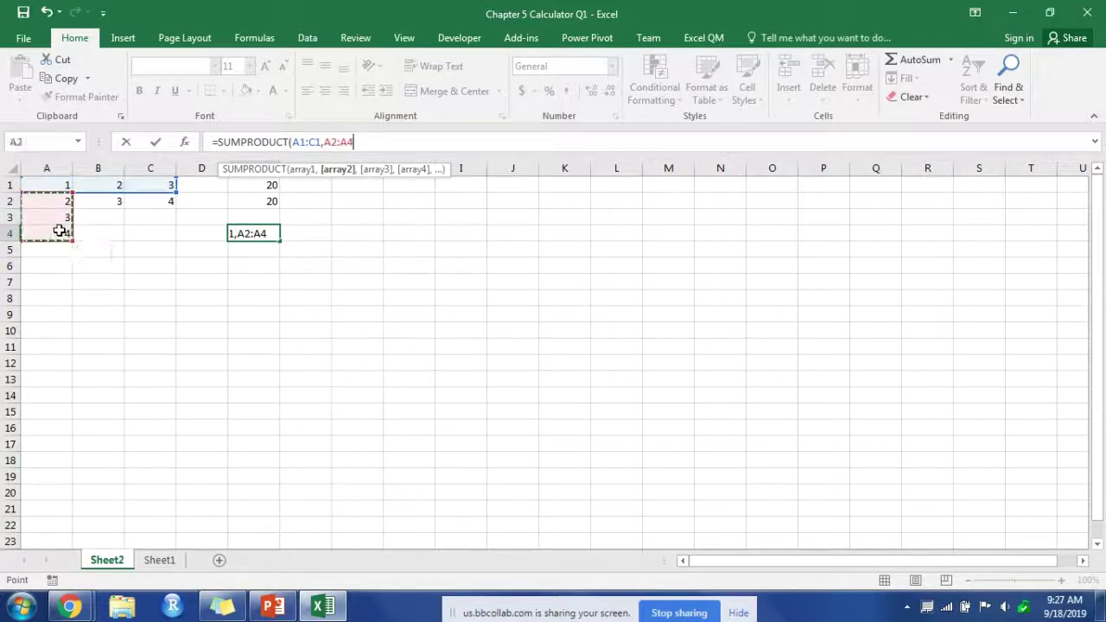
pyautogui.press('Return')
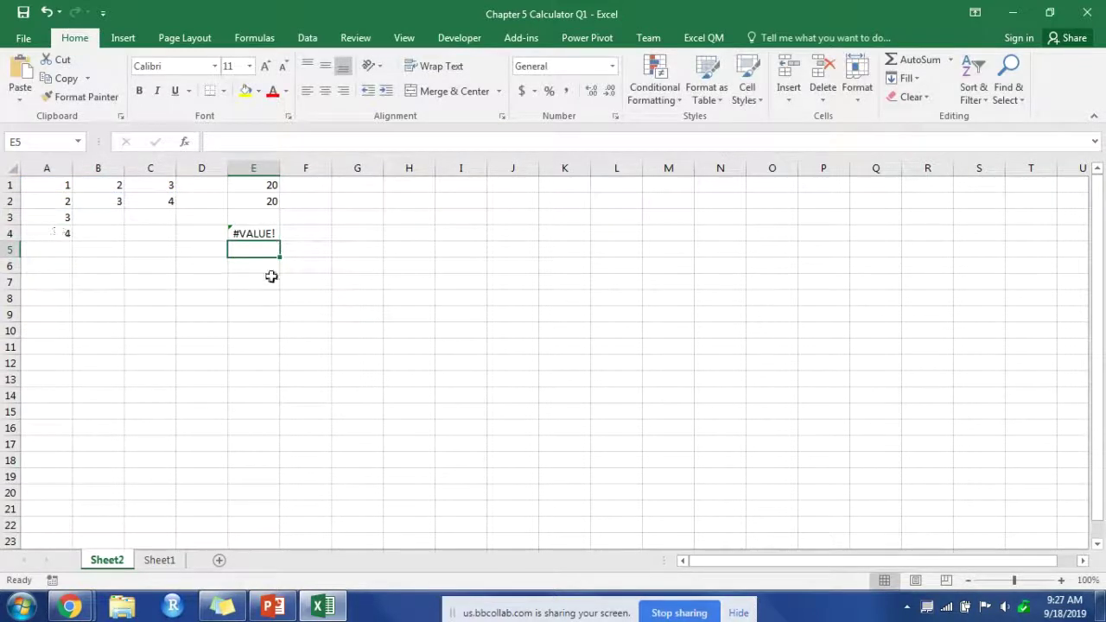
pyautogui.click(257, 234)
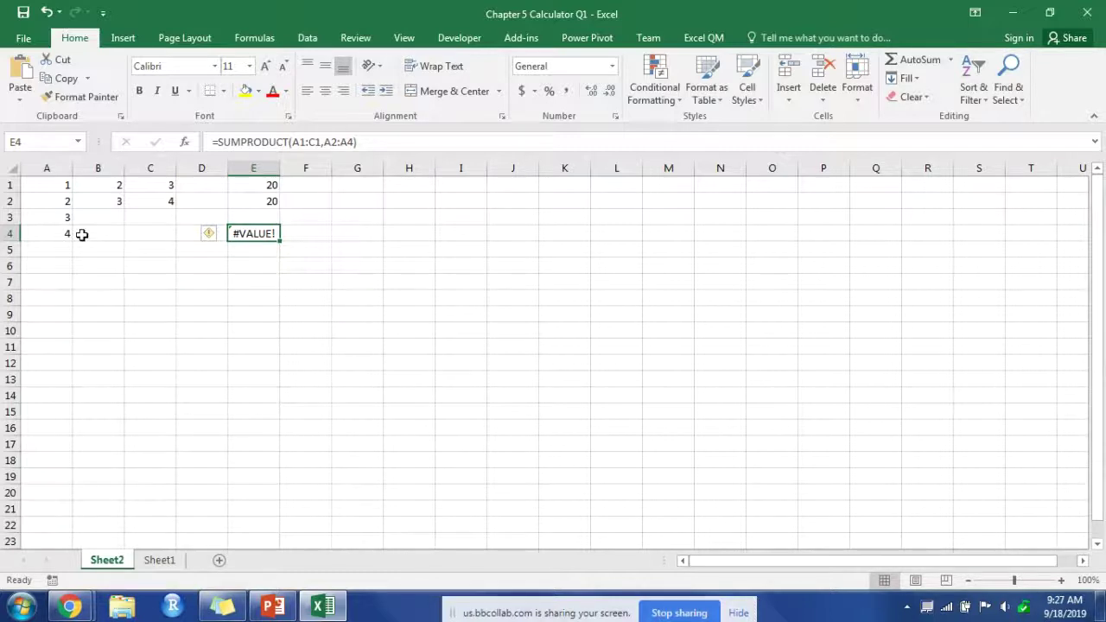
pyautogui.click(105, 217)
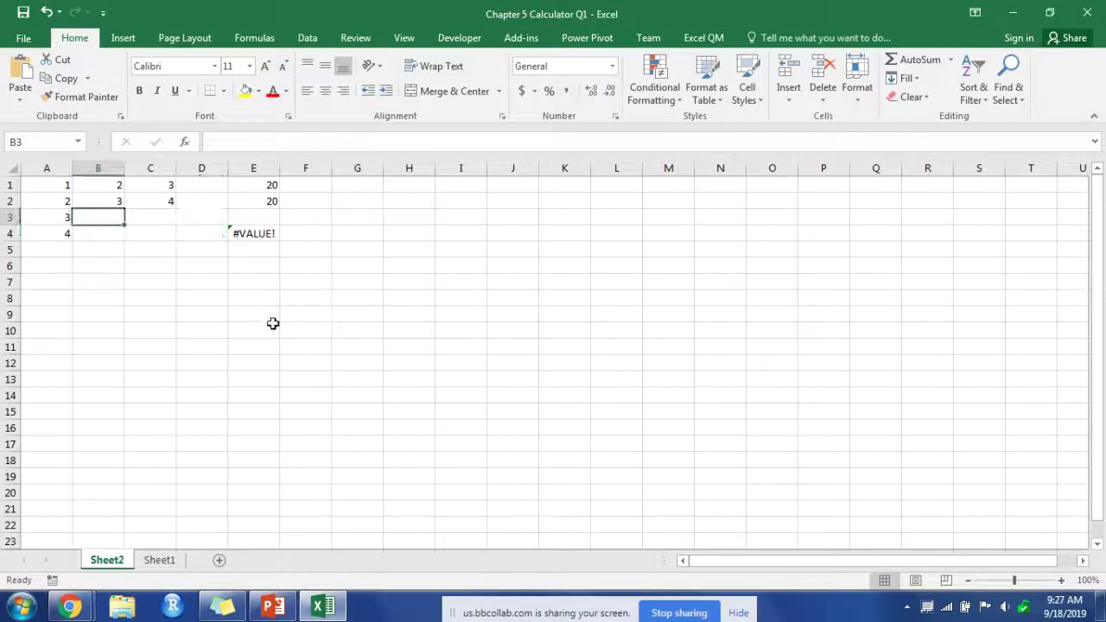
# Enter 4 in cell B3 and 5 in cell B4 to extend the second column of numbers
pyautogui.write('4')
pyautogui.click(110, 235)
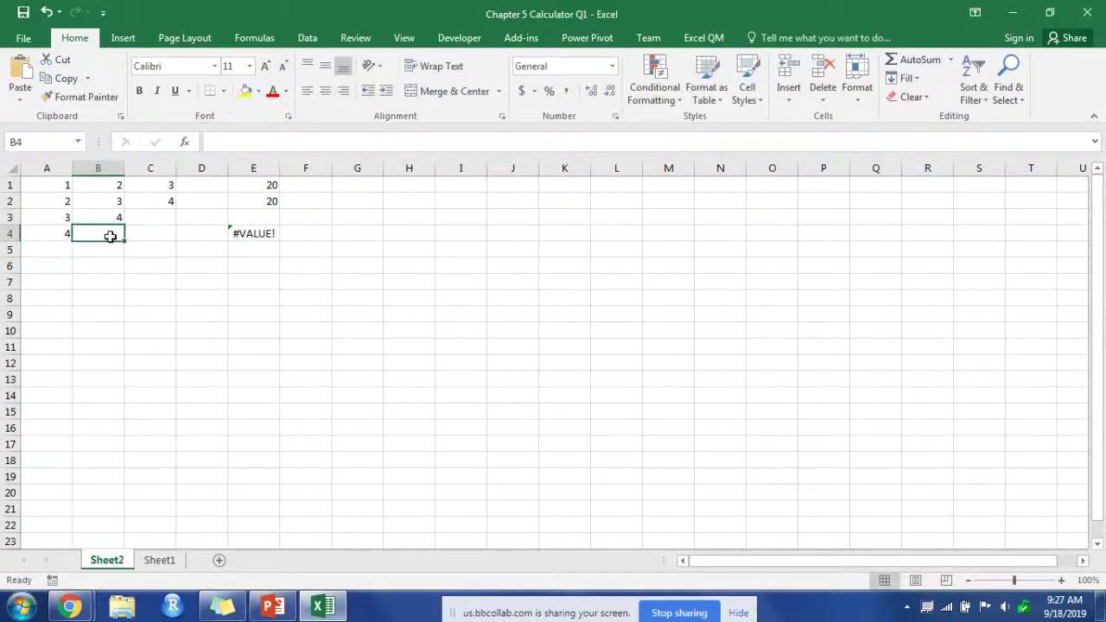
pyautogui.write('5')
pyautogui.click(133, 317)
# Replace the formula in cell E4 with a SUMPRODUCT of the two column ranges A1:A4 and B1:B4
pyautogui.click(255, 231)
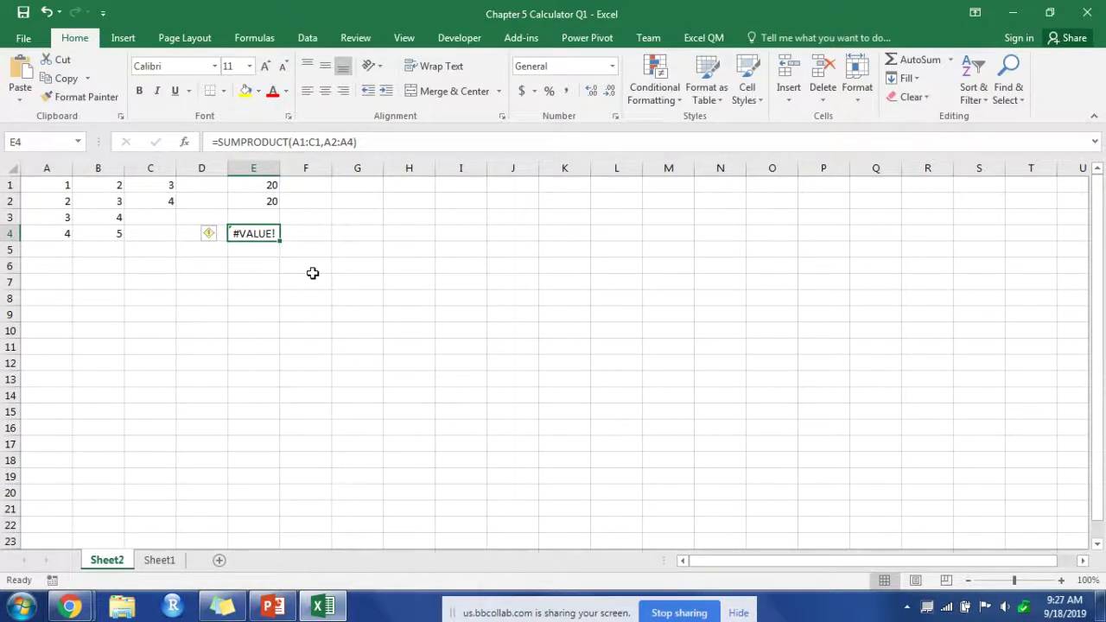
pyautogui.write('=sum')
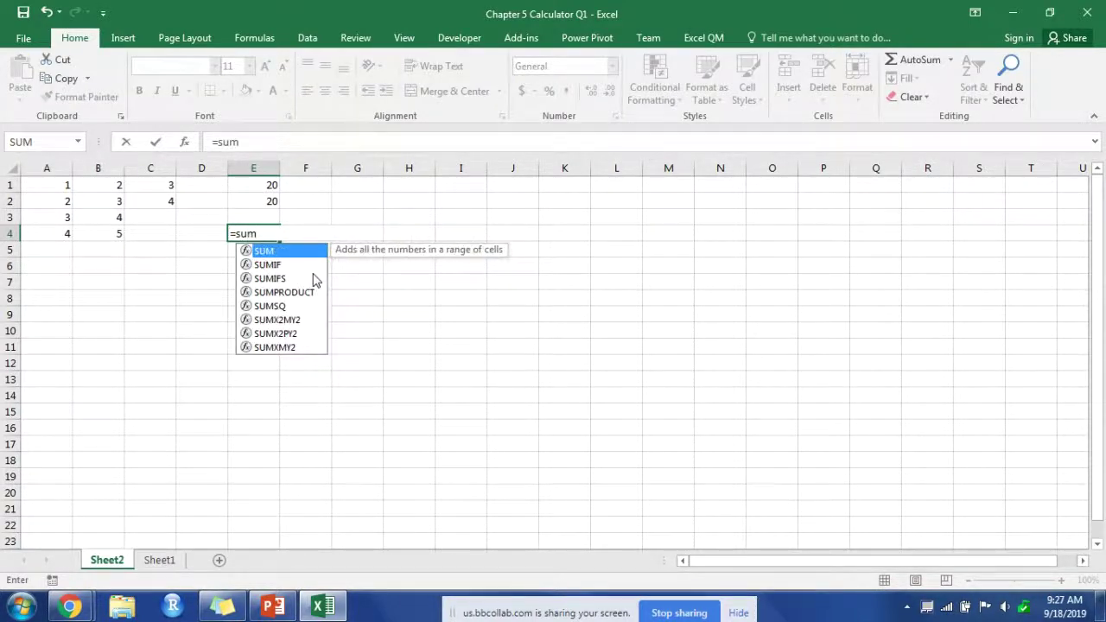
pyautogui.press('Down')
pyautogui.press('Down')
pyautogui.press('Down')
pyautogui.press('Tab')
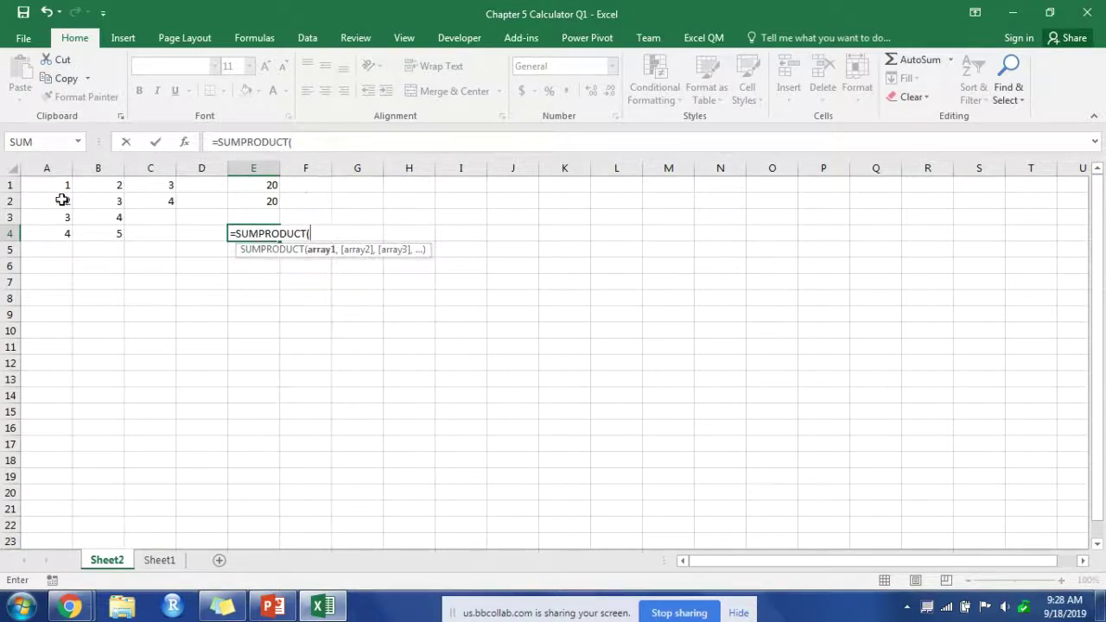
pyautogui.moveTo(60, 185); pyautogui.dragTo(57, 231)
pyautogui.write(',')
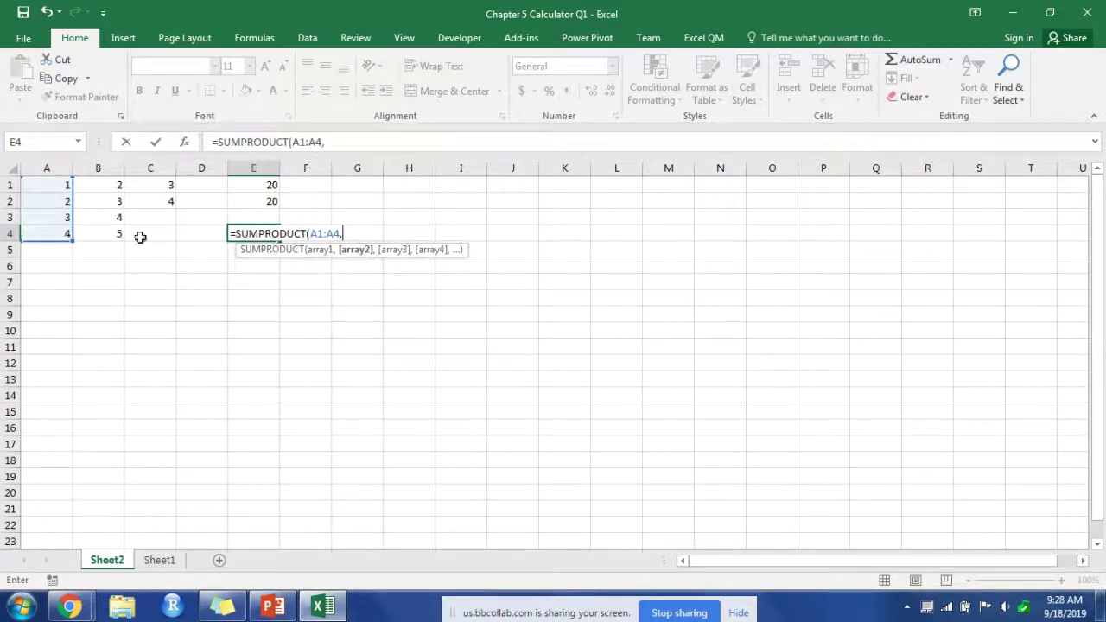
pyautogui.moveTo(94, 183); pyautogui.dragTo(95, 234)
pyautogui.press('Return')
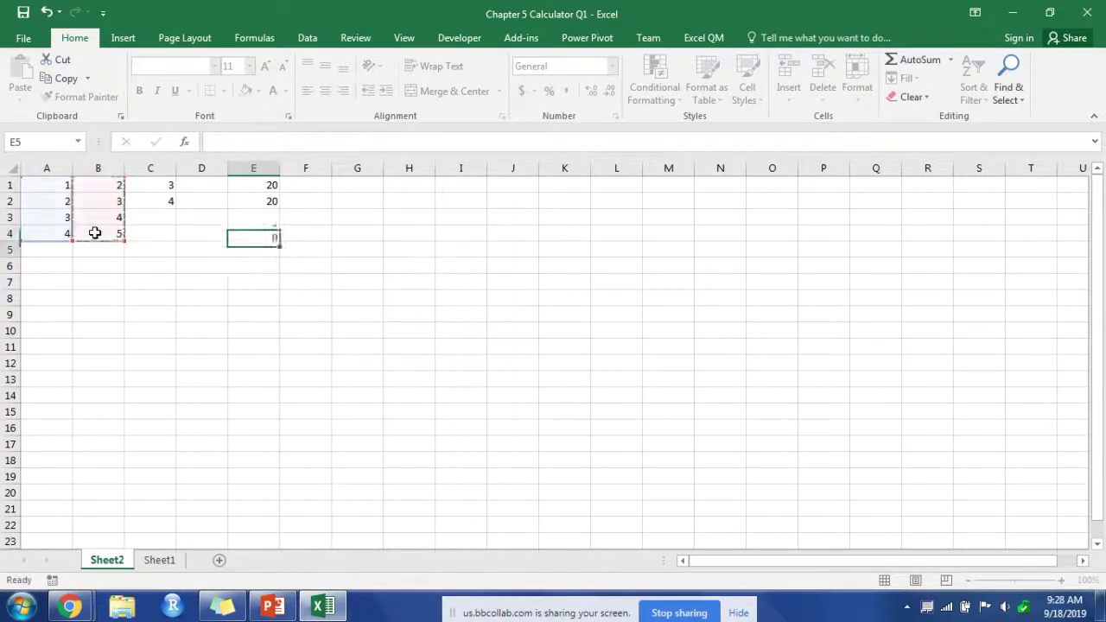
pyautogui.click(281, 313)
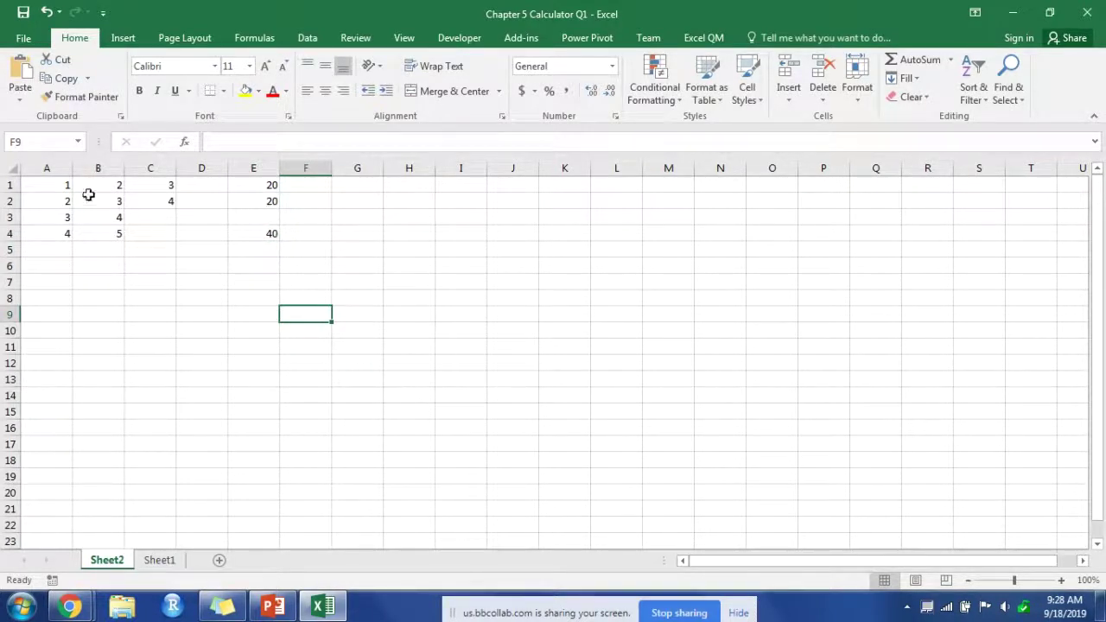
pyautogui.click(240, 266)
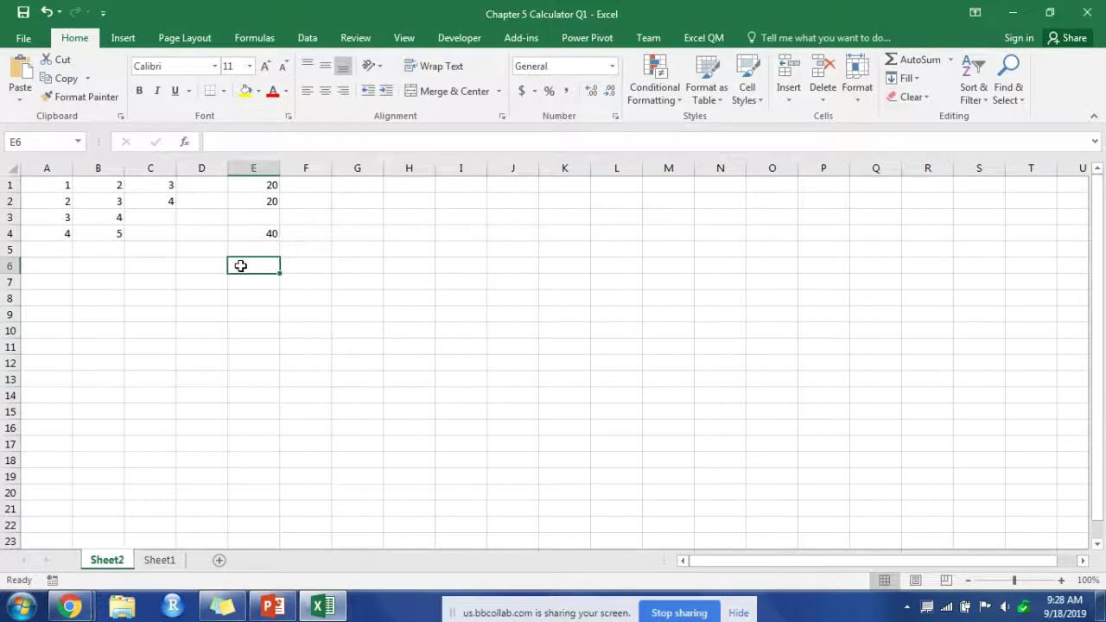
# Try moving the range A1:C1 onto A3:C3 with the existing data replaced, and undo the move
pyautogui.moveTo(47, 185); pyautogui.dragTo(64, 232)
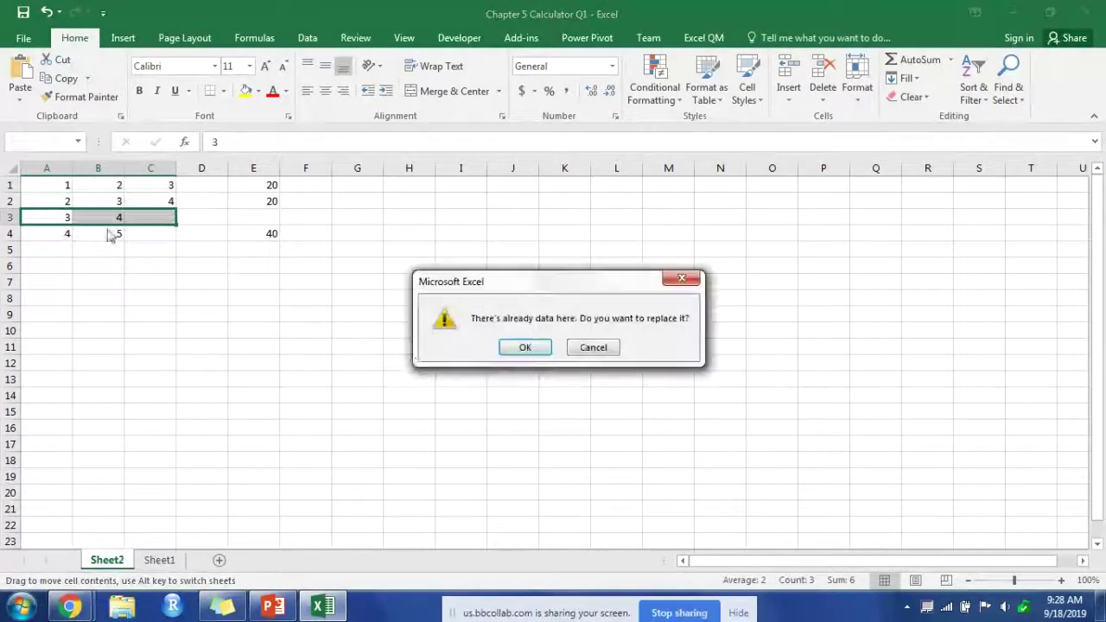
pyautogui.click(540, 349)
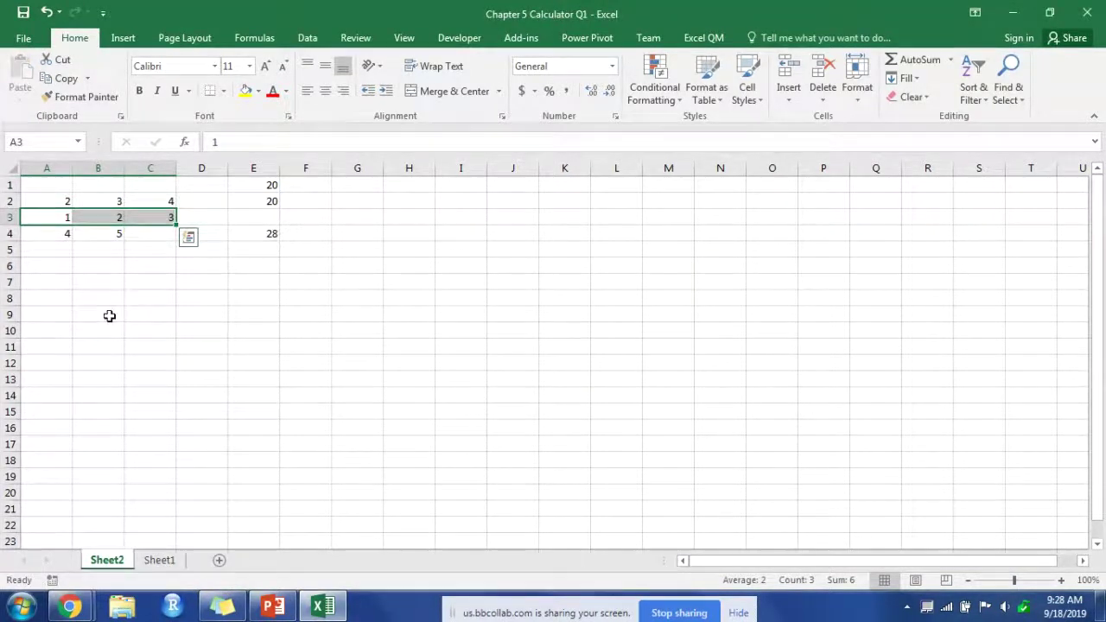
pyautogui.hotkey('ctrl', 'z')
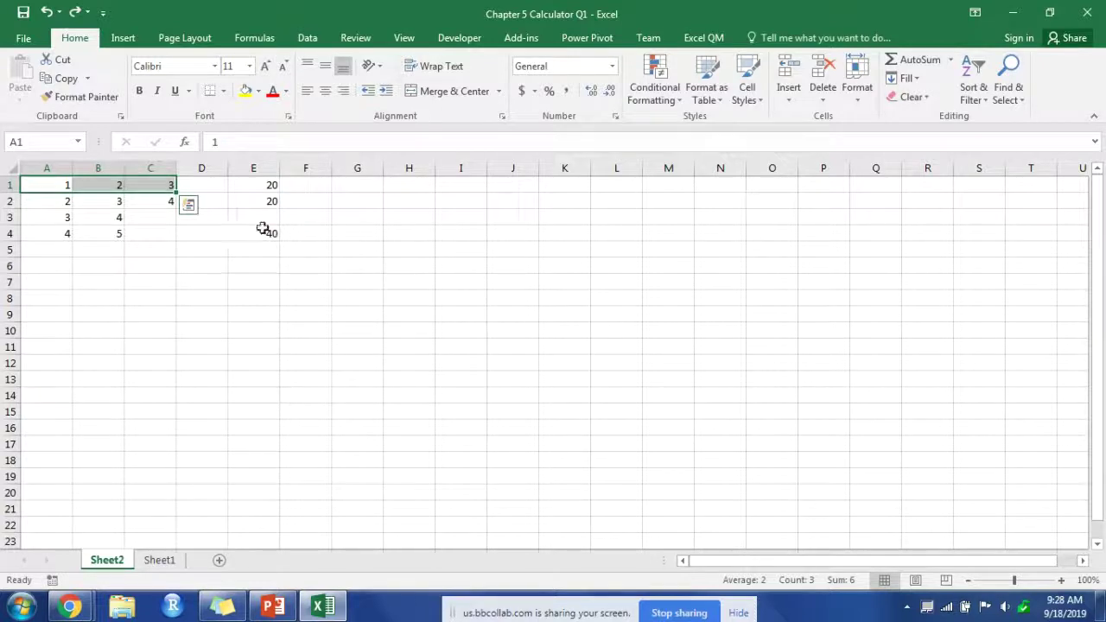
# Switch to the PowerPoint slide show and advance from the Vectors slide to the Parameter & Statistic slide
pyautogui.click(273, 605)
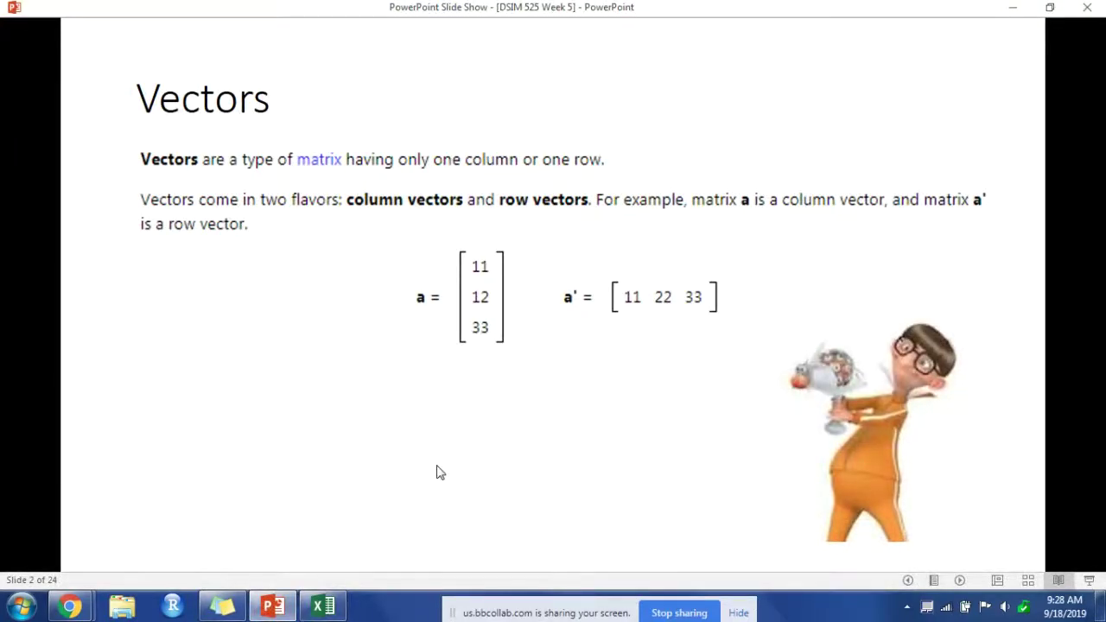
pyautogui.click(439, 471)
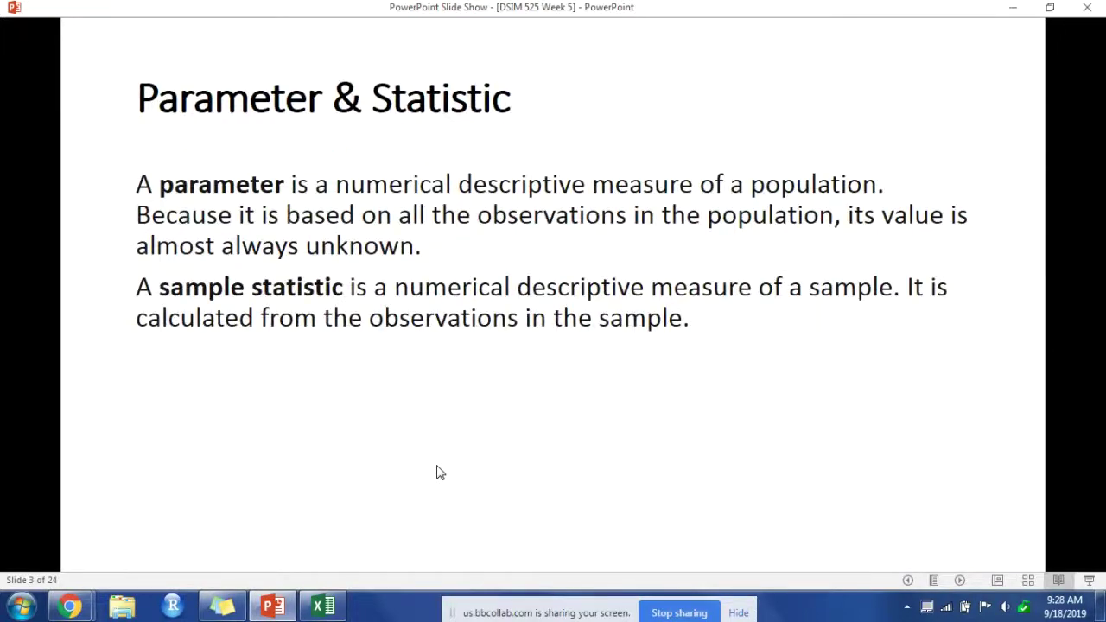
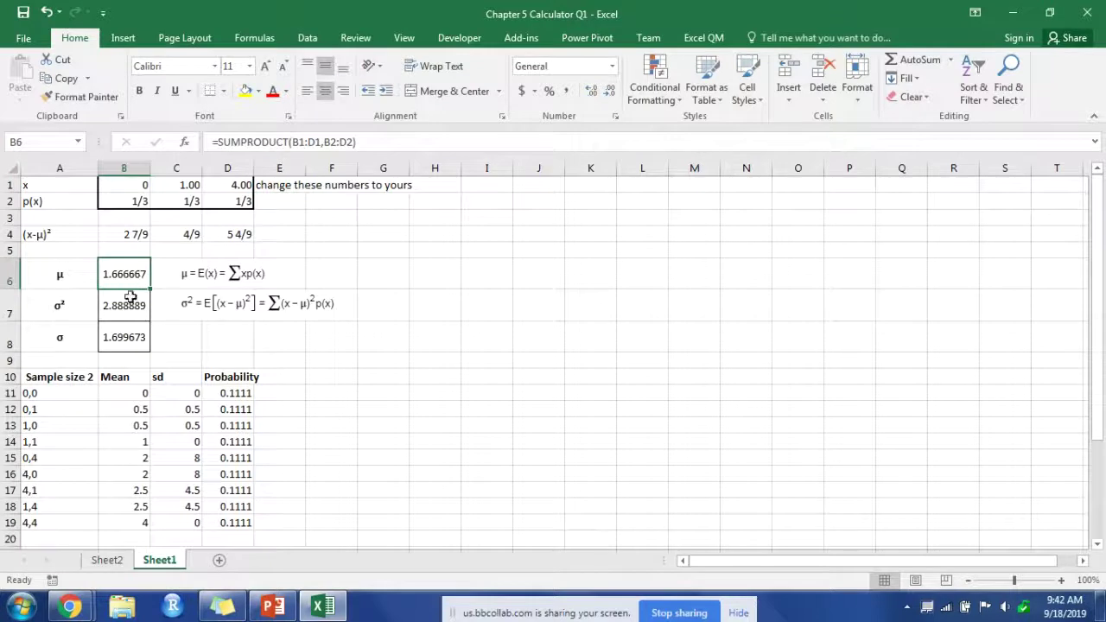
# Examine the μ, σ² and σ formulas in B6:B8 on Sheet1 and the sample size 2 and sampling distribution tables below
pyautogui.click(127, 306)
pyautogui.click(127, 336)
pyautogui.click(128, 274)
pyautogui.scroll(-3, 124, 338)
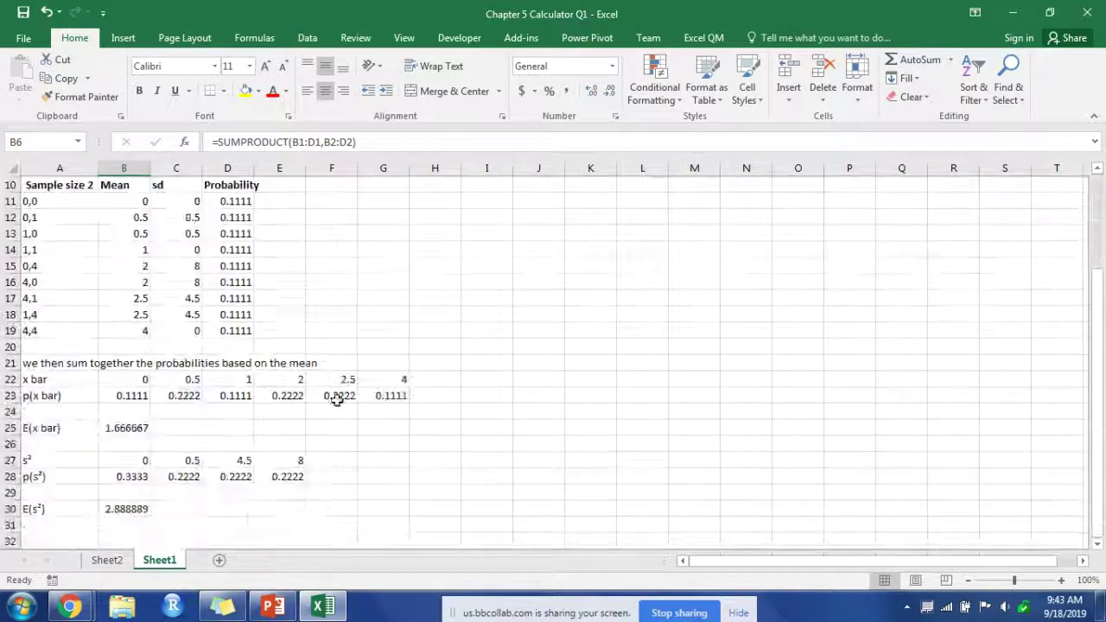
pyautogui.scroll(1, 129, 285)
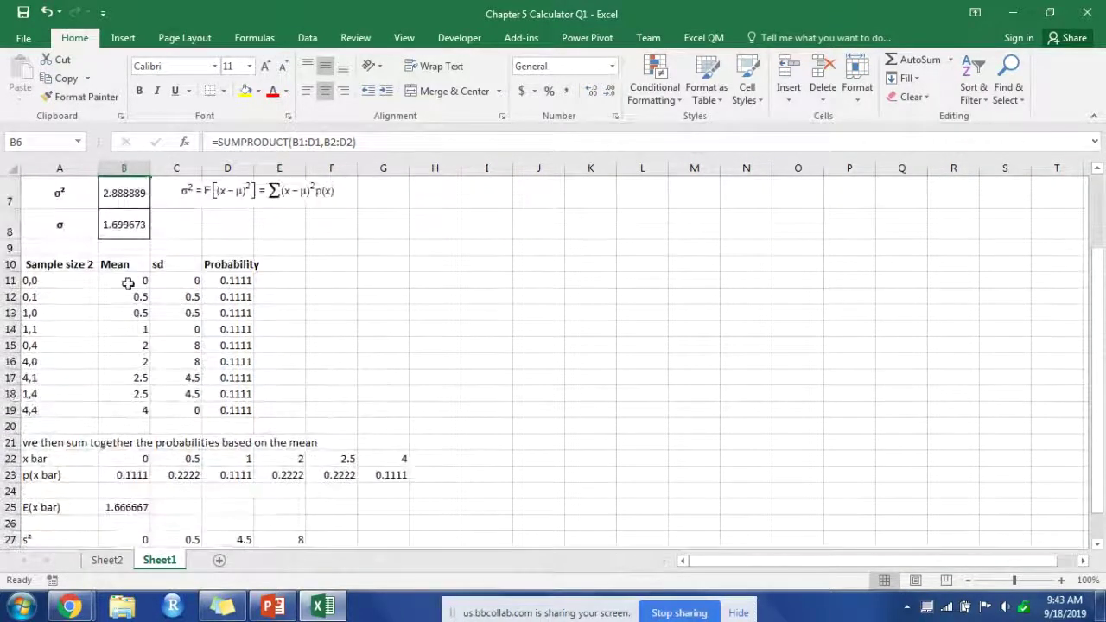
pyautogui.click(65, 264)
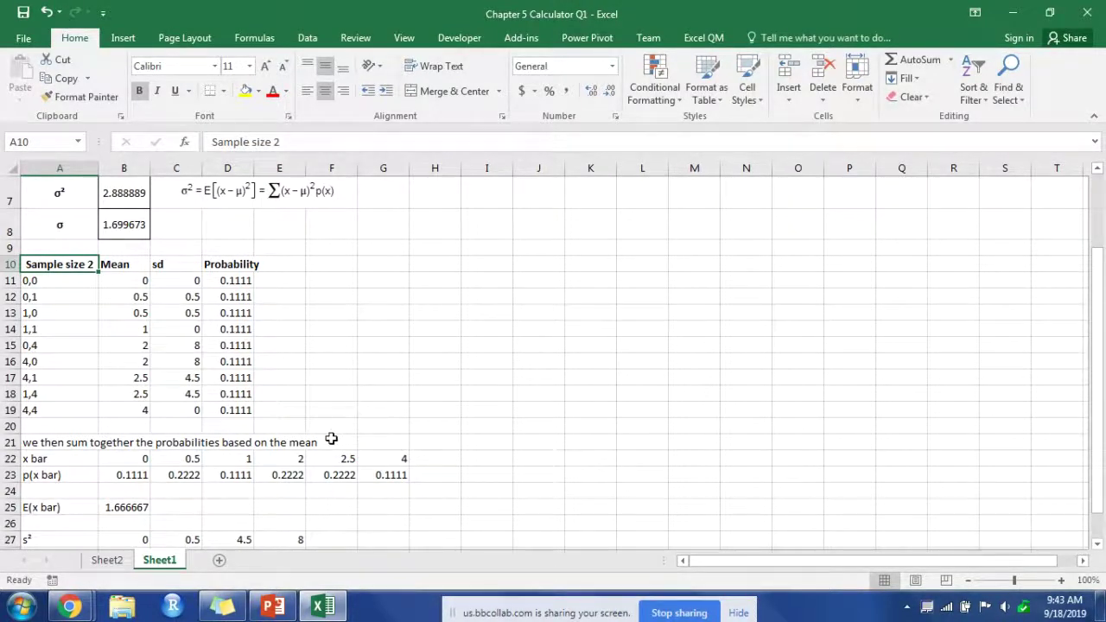
pyautogui.scroll(-1, 378, 406)
pyautogui.scroll(3, 349, 476)
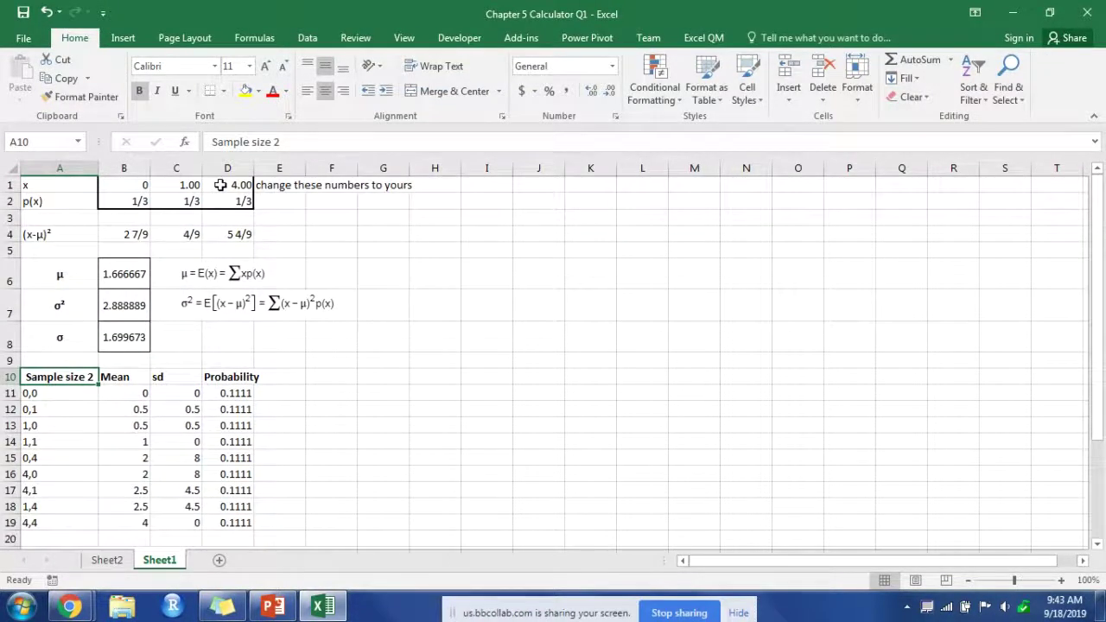
# Set the p(x) probabilities to 1/4 in B2, 1/4 in C2 and 1/2 in D2
pyautogui.click(136, 204)
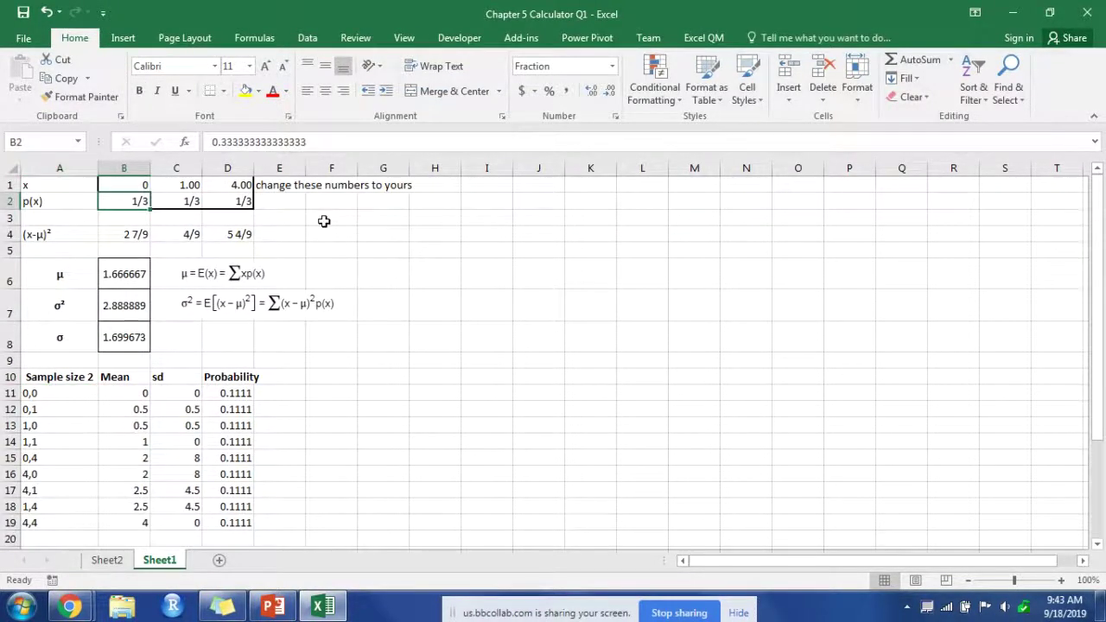
pyautogui.write('1/4')
pyautogui.press('Tab')
pyautogui.write('1/')
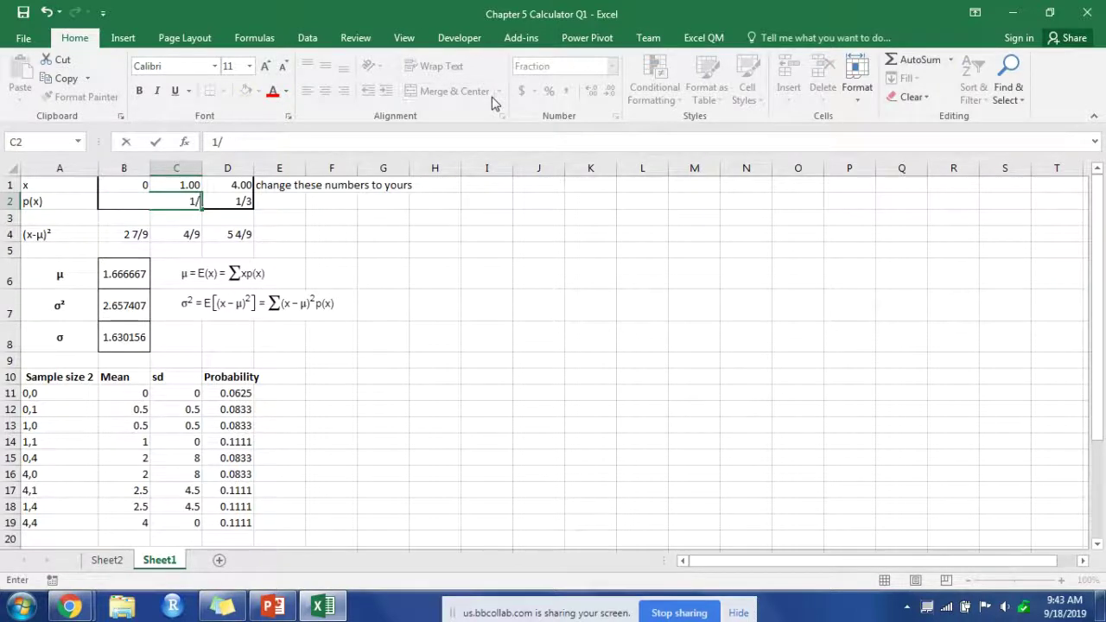
pyautogui.write('4')
pyautogui.press('Tab')
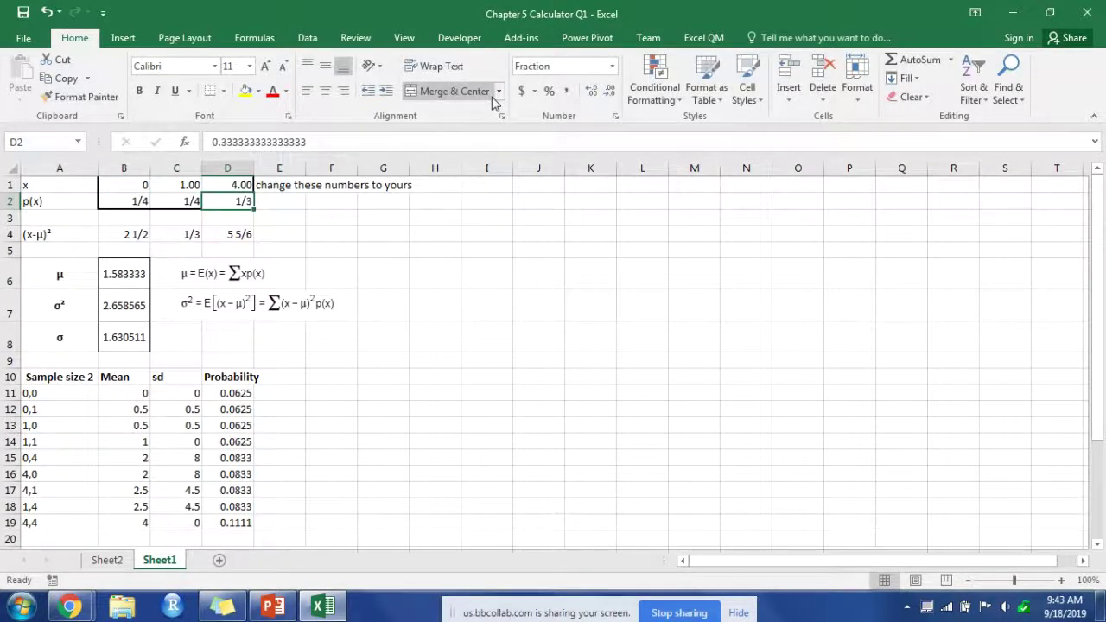
pyautogui.write('1')
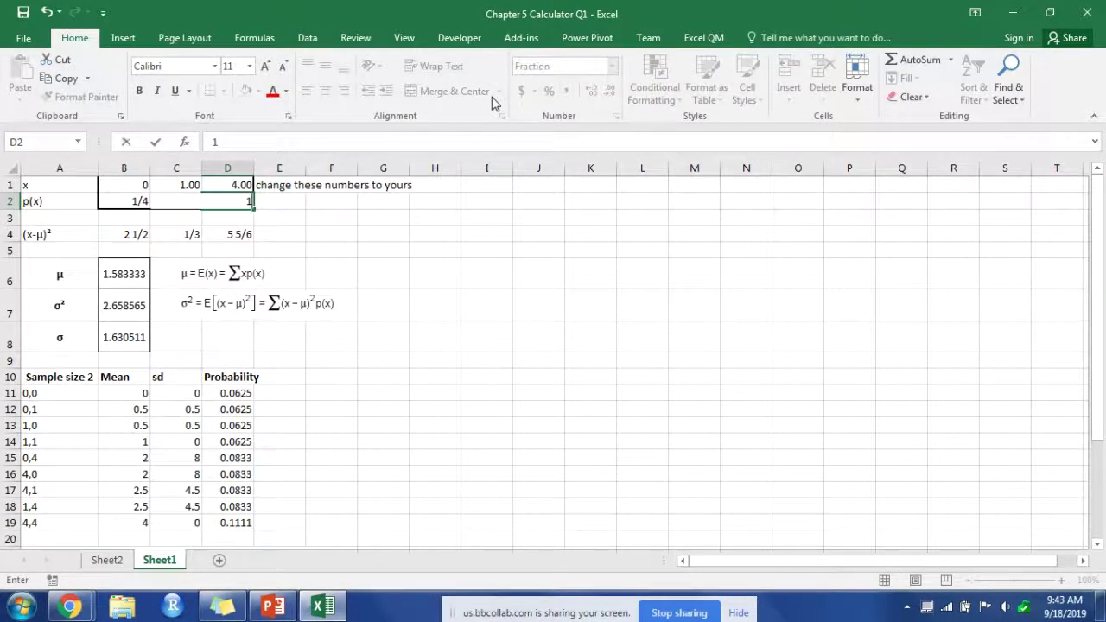
pyautogui.write('/2')
pyautogui.press('Return')
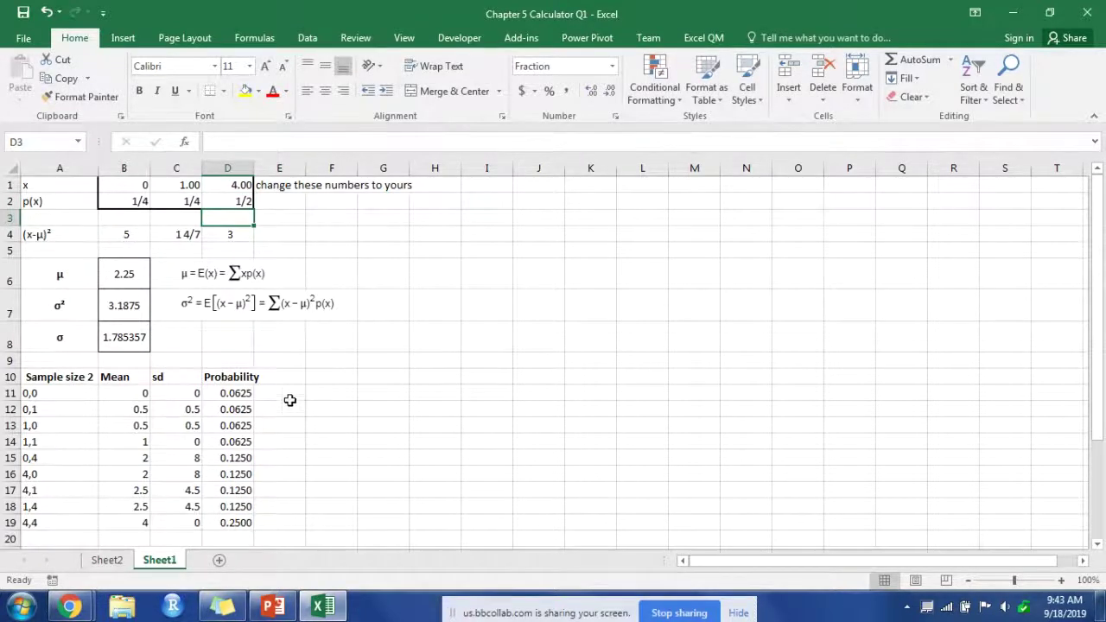
# Review the CONCATENATE formulas in cells A11 and A12 and trace their references to the x values in row 1
pyautogui.scroll(-1, 294, 400)
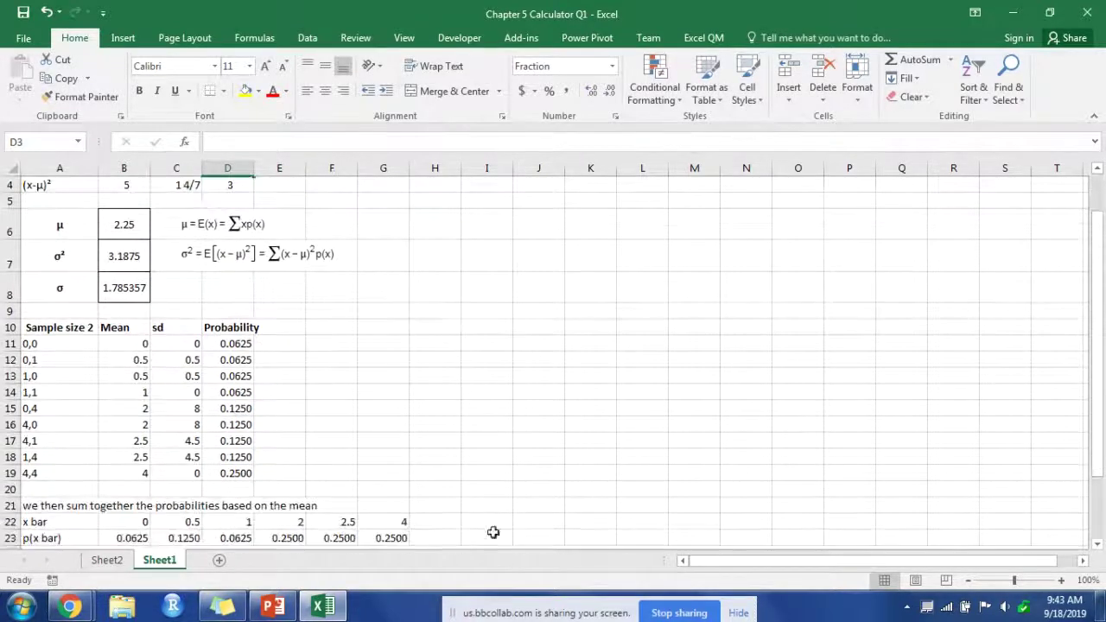
pyautogui.click(64, 346)
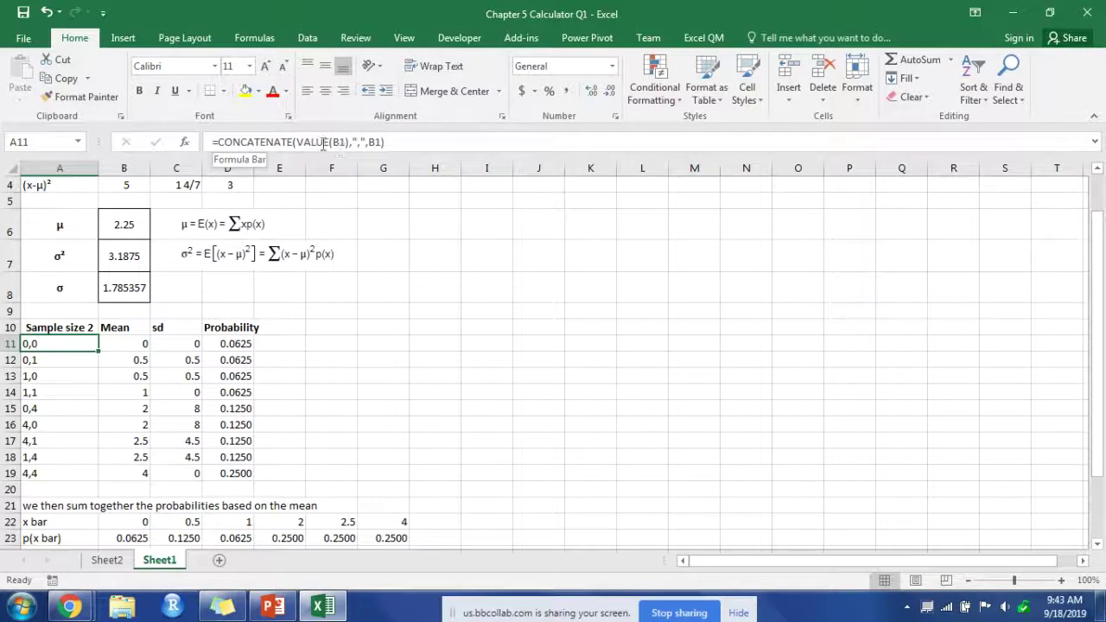
pyautogui.click(387, 141)
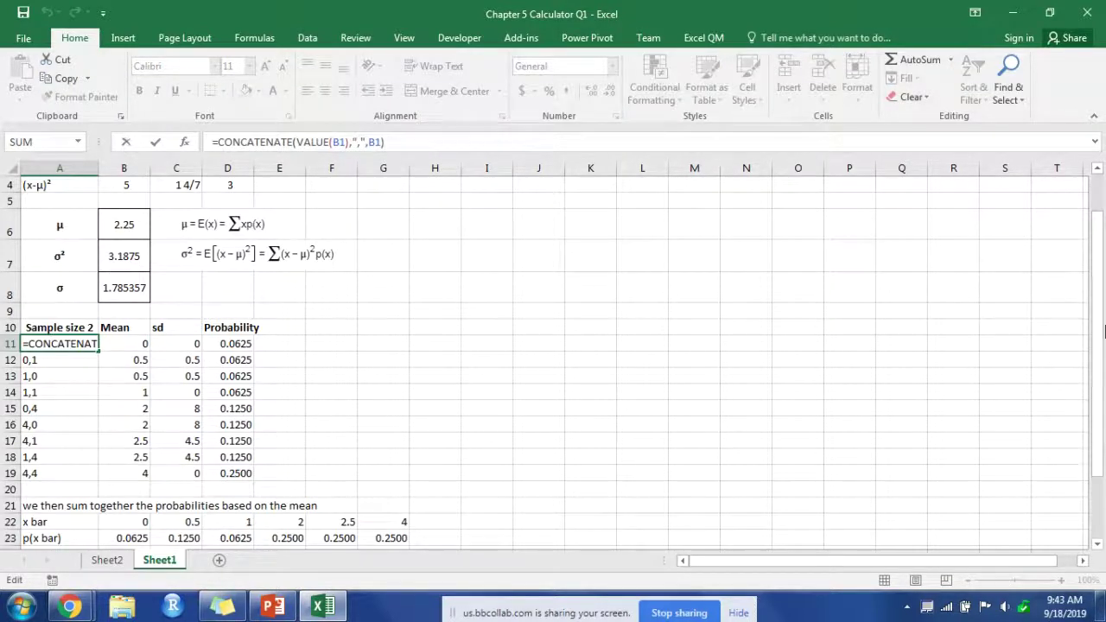
pyautogui.click(1101, 299)
pyautogui.moveTo(1100, 298); pyautogui.dragTo(1099, 259)
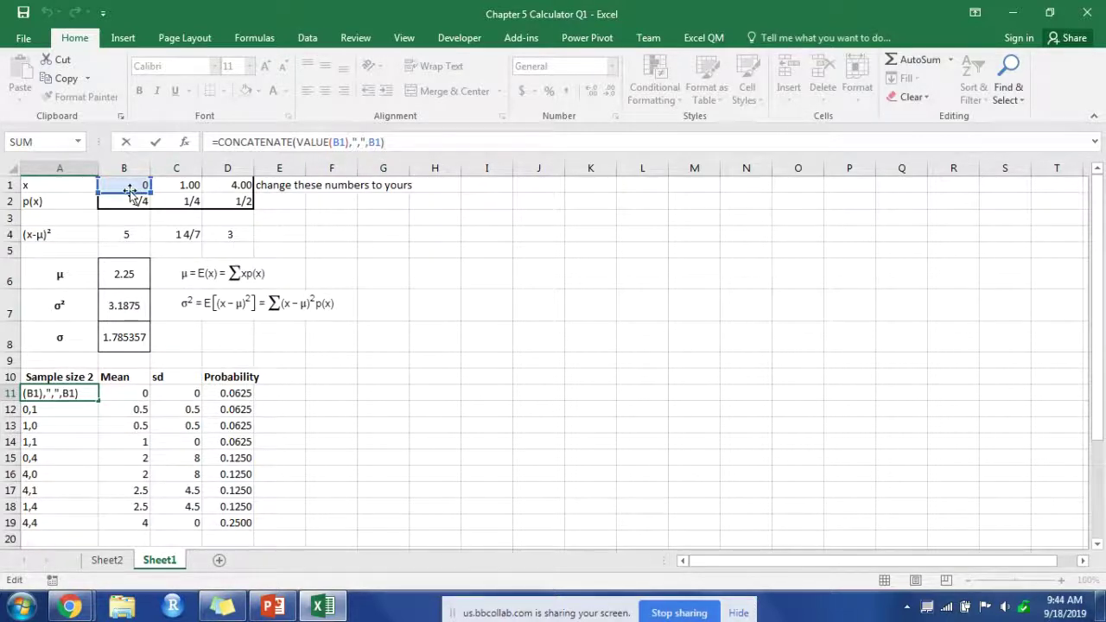
pyautogui.press('Return')
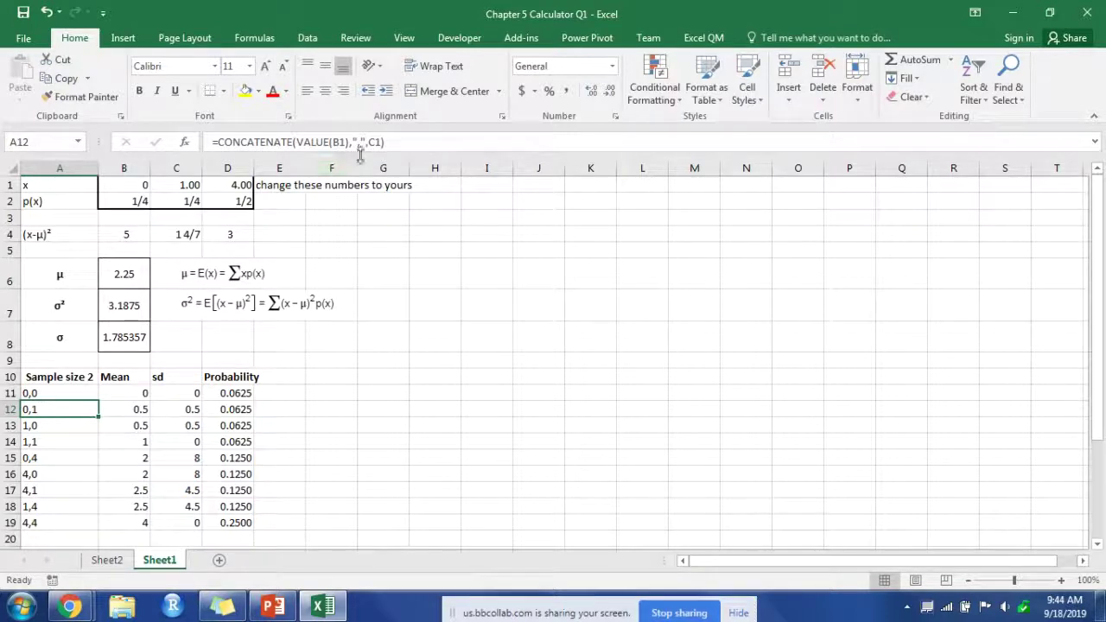
pyautogui.click(397, 141)
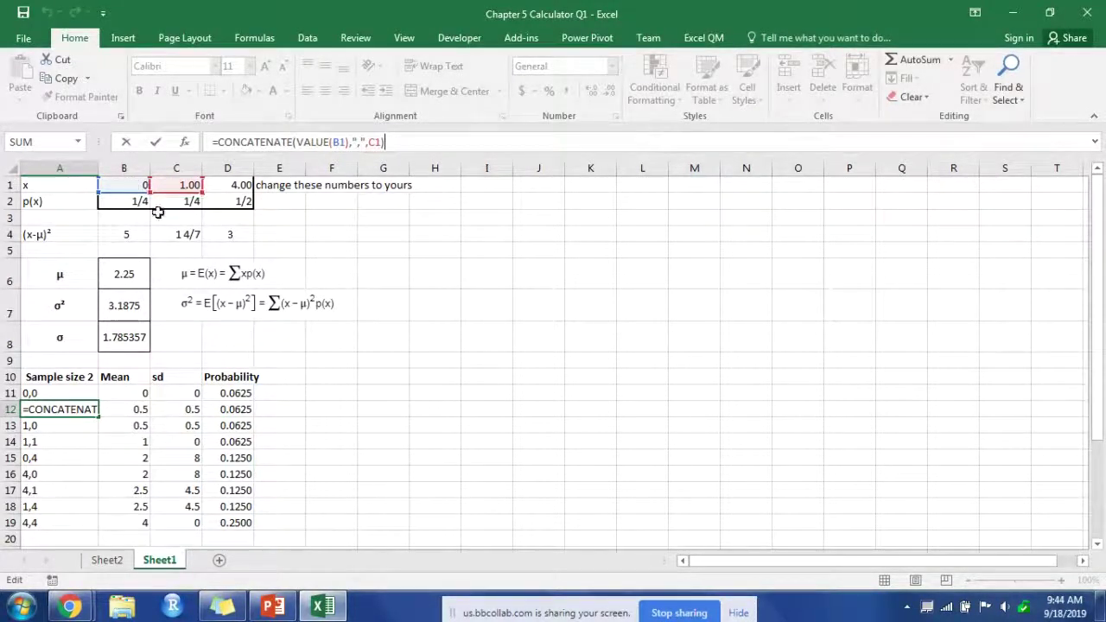
pyautogui.press('Return')
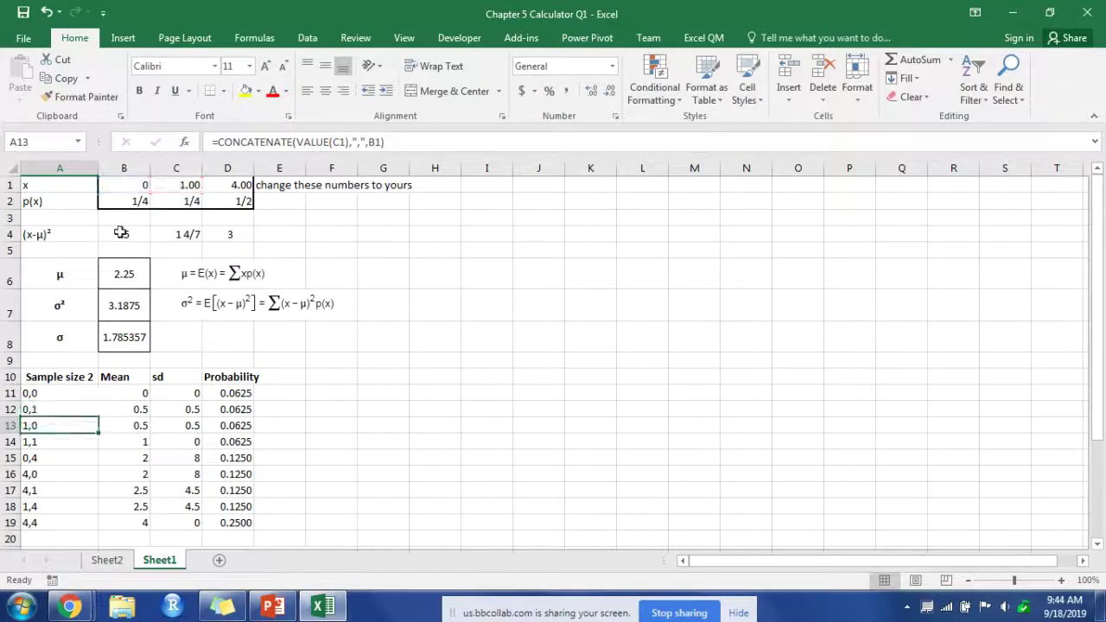
# Review the AVERAGE formulas for the sample means in cells B12 through B15
pyautogui.click(128, 408)
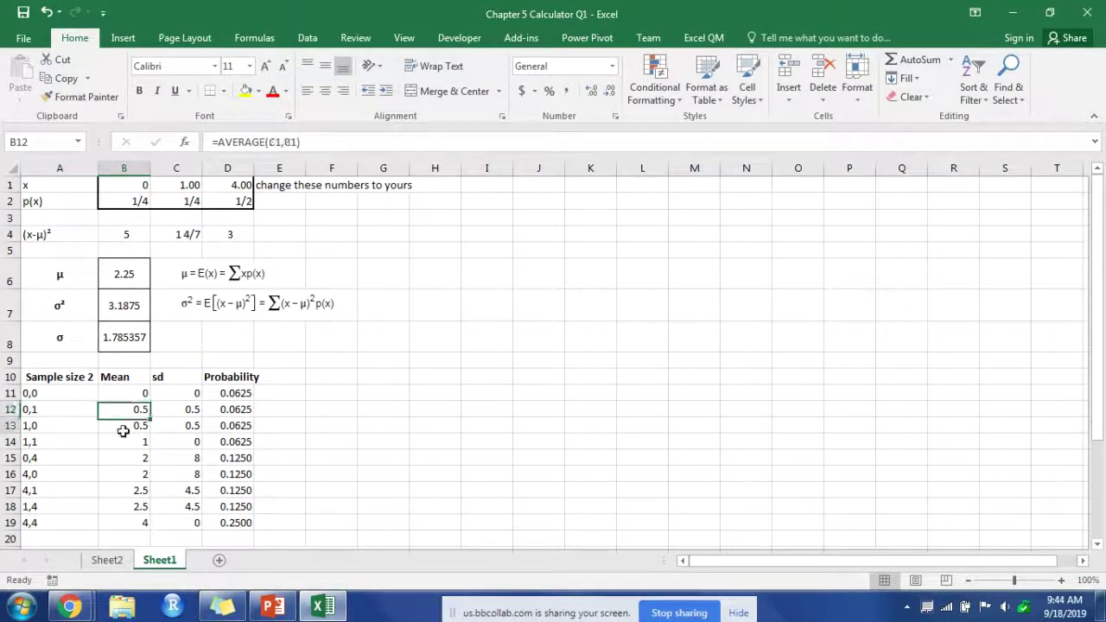
pyautogui.click(128, 425)
pyautogui.click(130, 443)
pyautogui.click(130, 458)
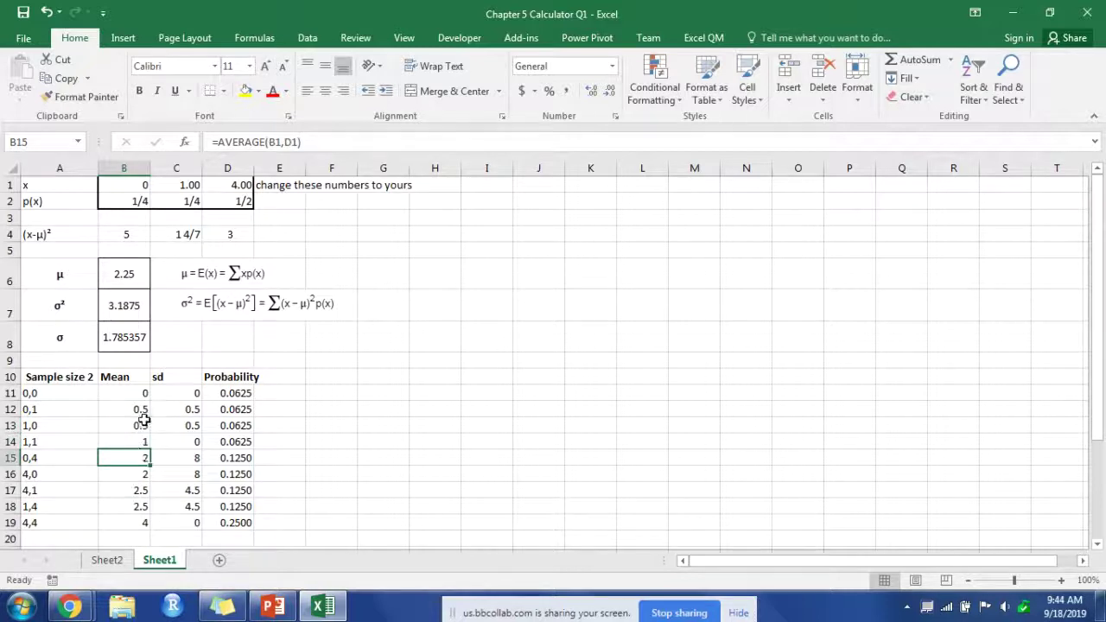
# Review the sd formula in C11 and trace the p(x) references of the probability formula in D11
pyautogui.click(177, 393)
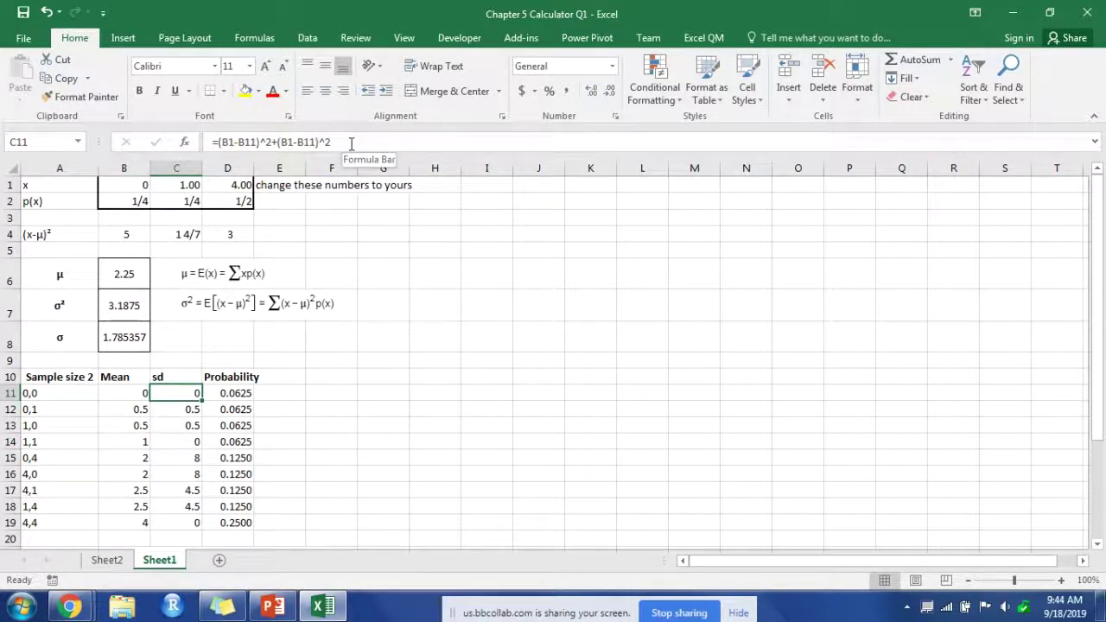
pyautogui.click(230, 396)
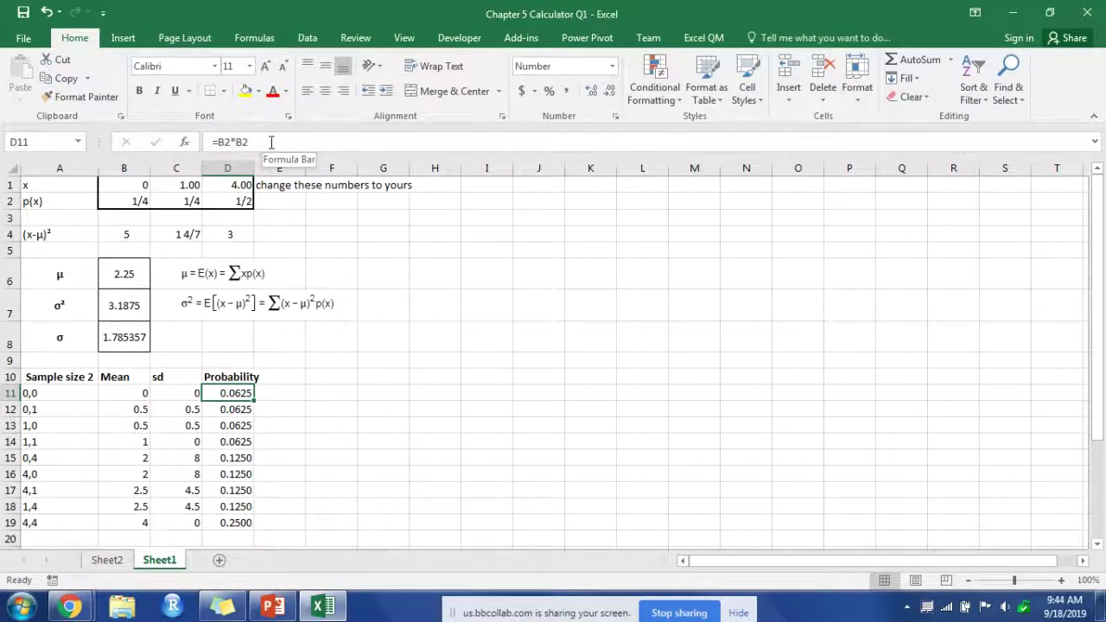
pyautogui.click(271, 141)
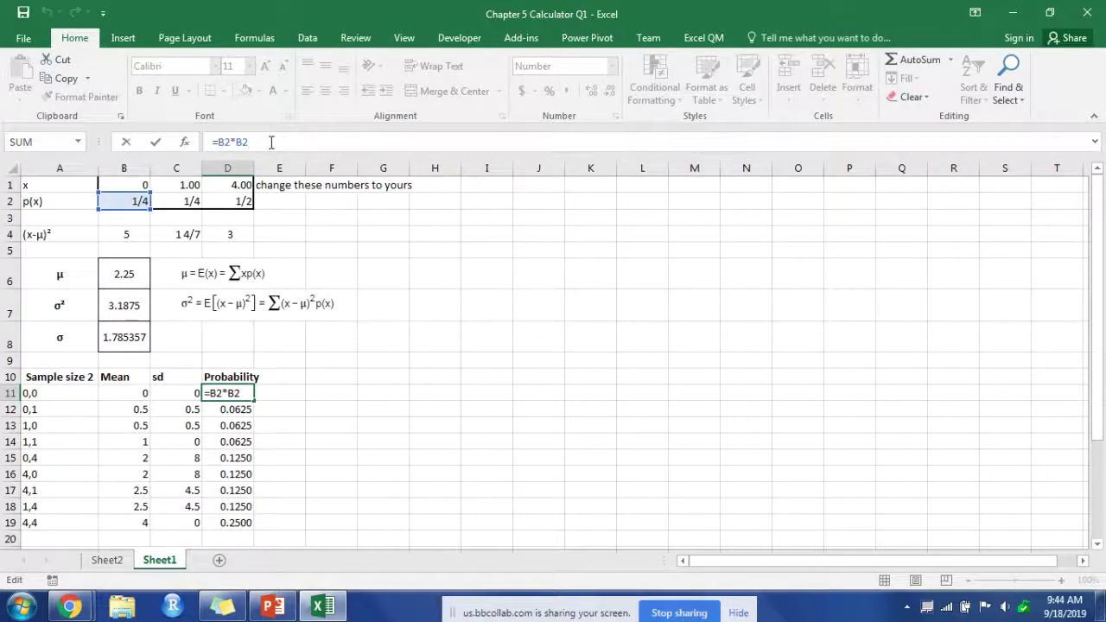
pyautogui.press('Return')
# Review the x bar formulas in B22 through G22 and trace the references of the IF formula in C22
pyautogui.scroll(-2, 224, 371)
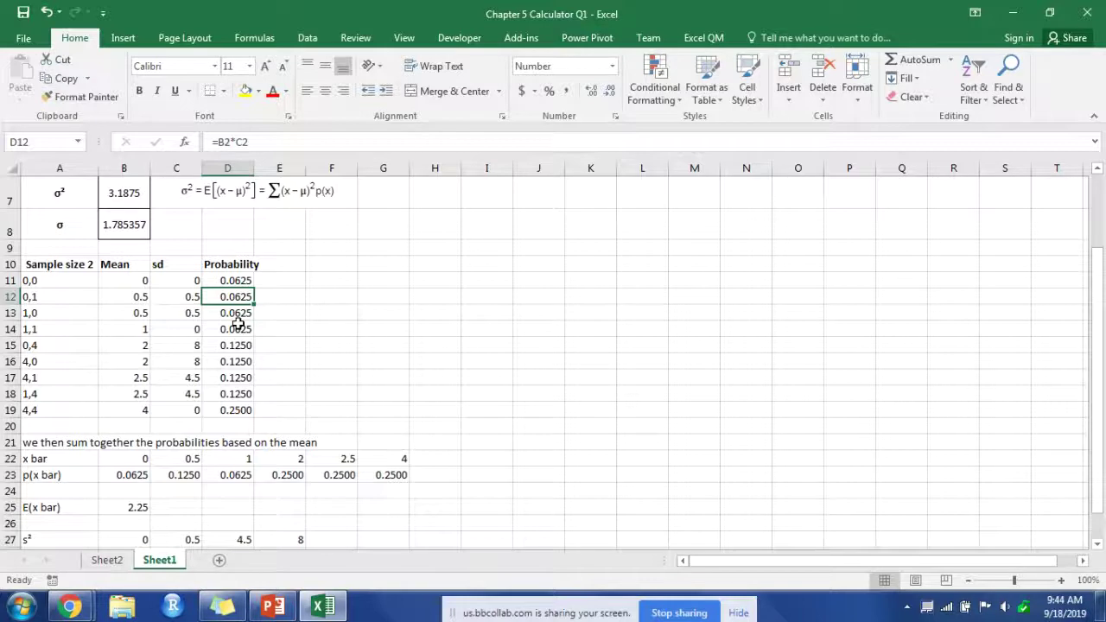
pyautogui.click(136, 459)
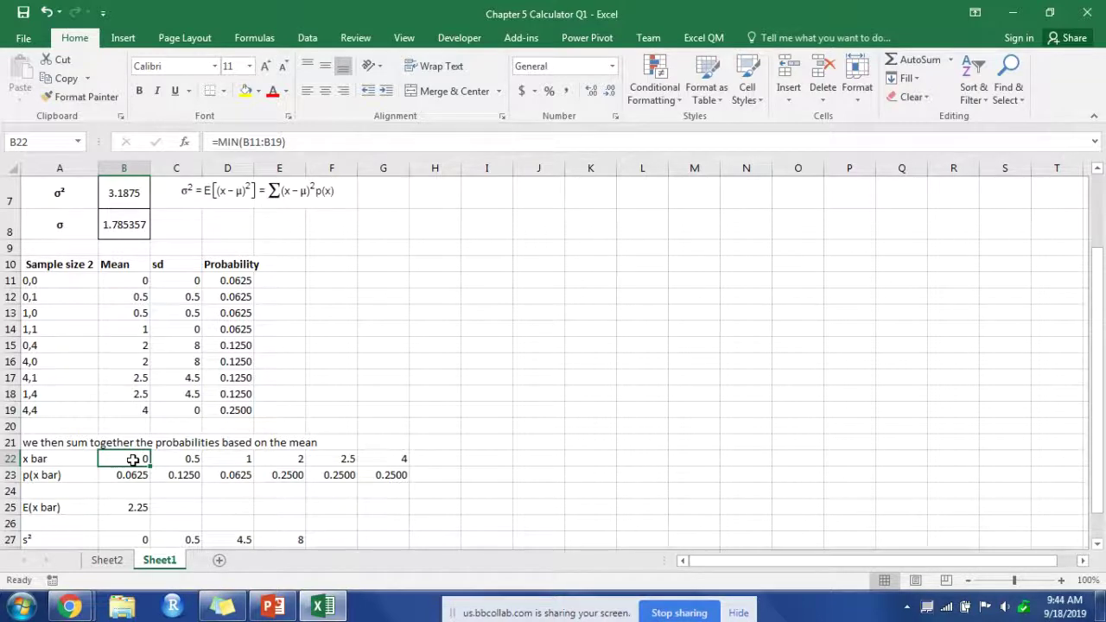
pyautogui.press('Right')
pyautogui.press('Right')
pyautogui.press('Right')
pyautogui.press('Right')
pyautogui.press('Right')
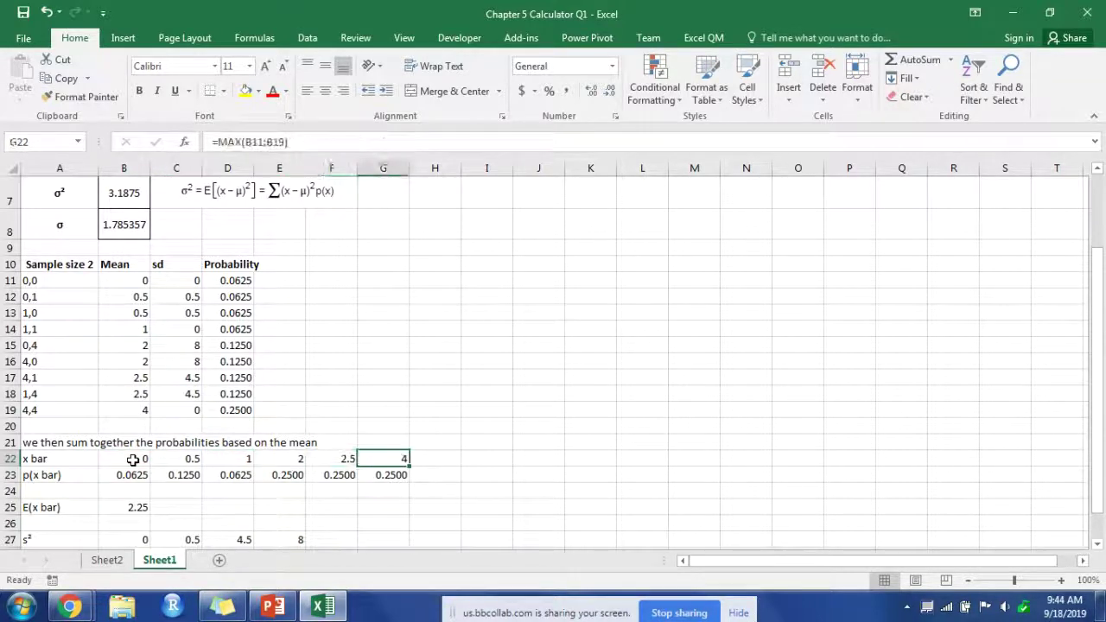
pyautogui.press('Left')
pyautogui.press('Left')
pyautogui.press('Left')
pyautogui.press('Left')
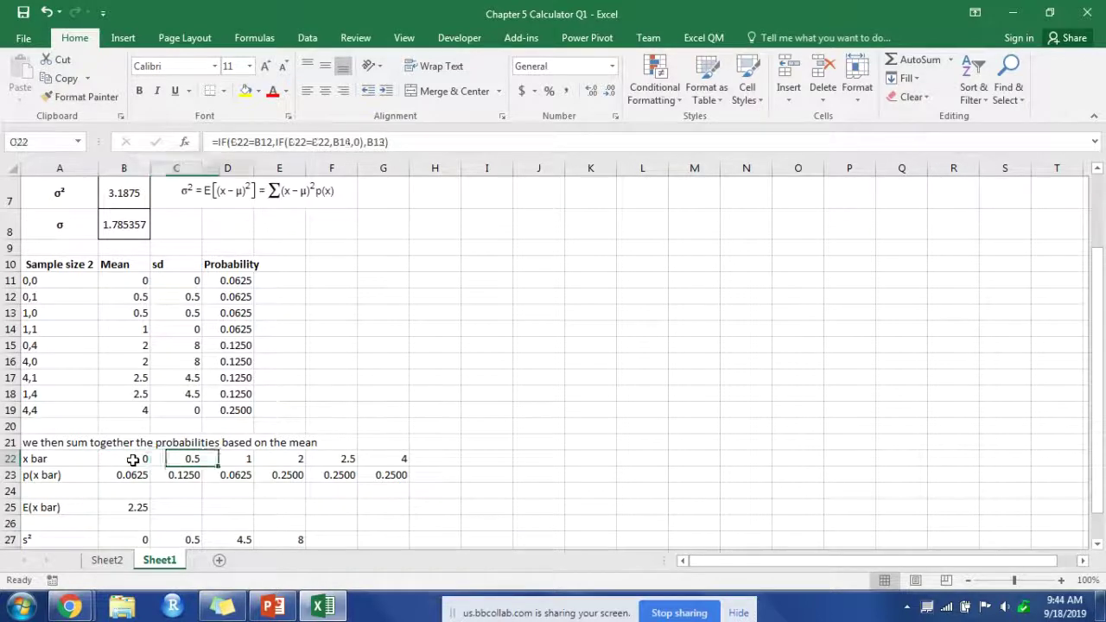
pyautogui.press('Right')
pyautogui.press('Right')
pyautogui.press('Right')
pyautogui.press('Left')
pyautogui.press('Left')
pyautogui.press('Left')
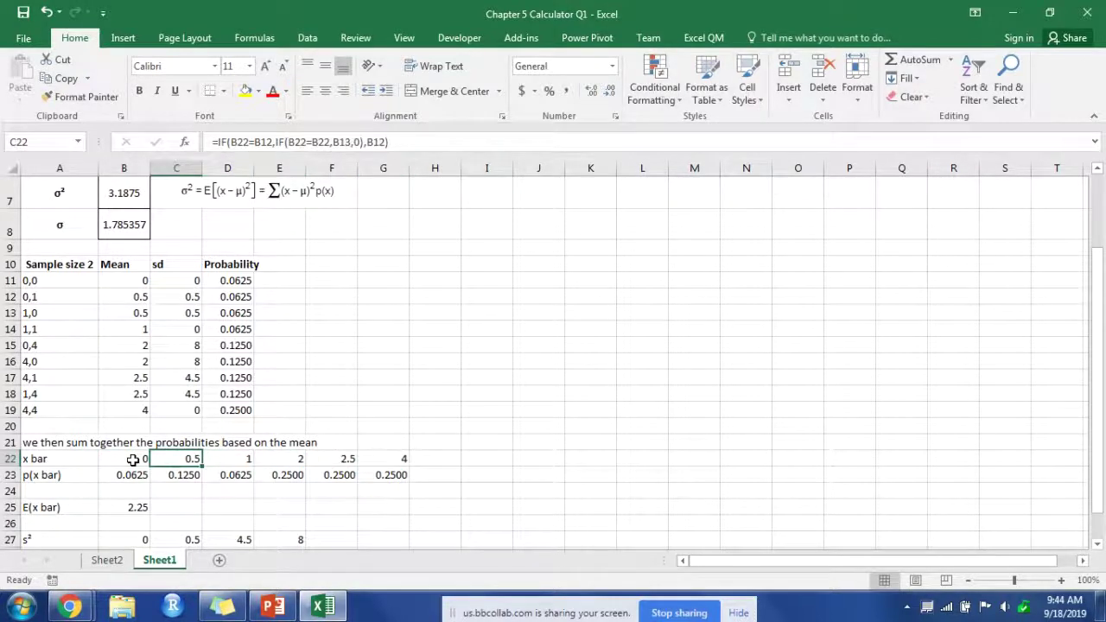
pyautogui.click(418, 142)
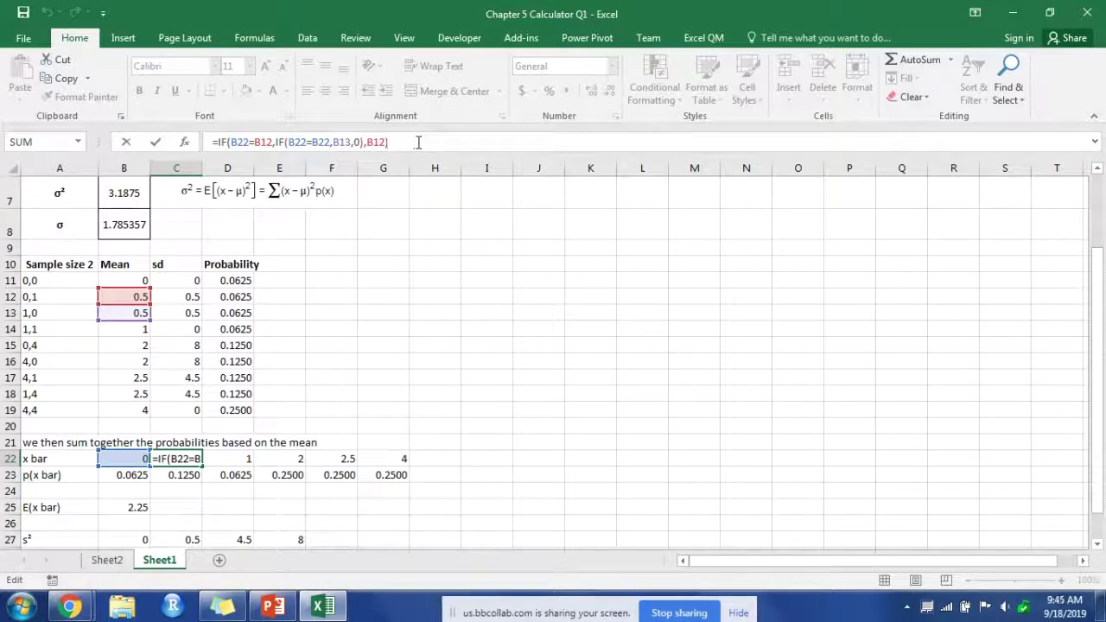
pyautogui.press('Return')
# Trace the reference of the p(x bar) SUM formula in B23 and review the formulas across to G23
pyautogui.click(121, 475)
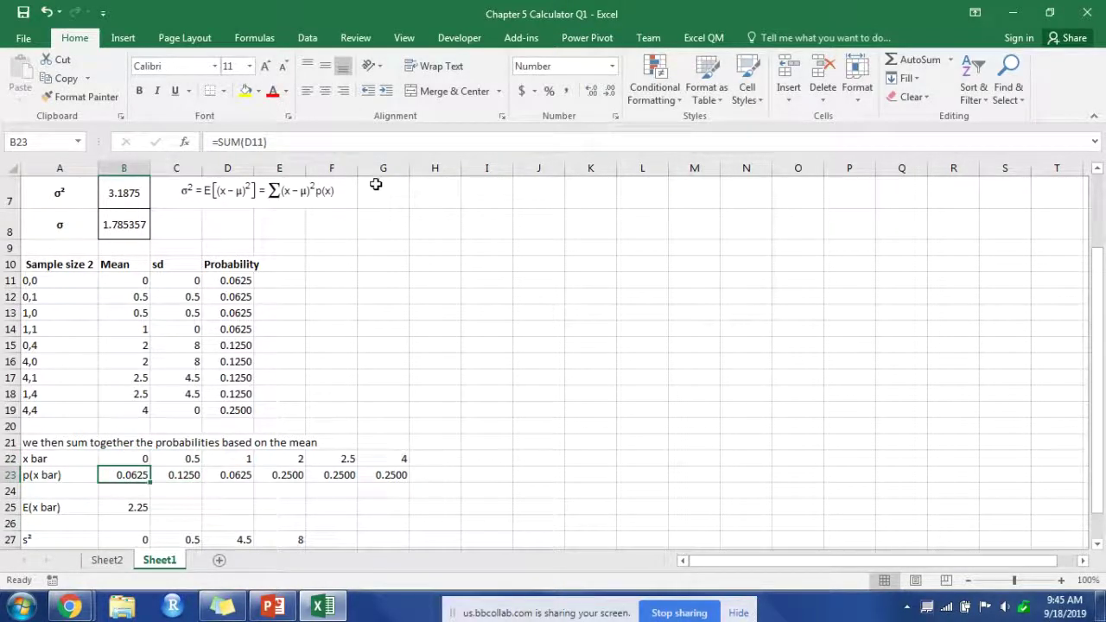
pyautogui.click(314, 142)
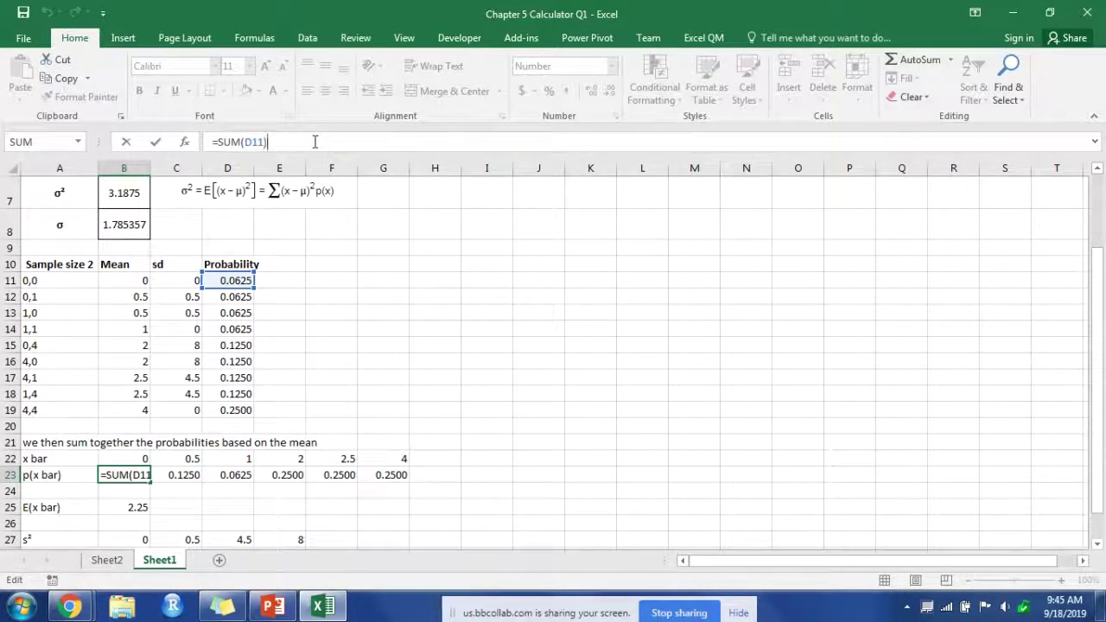
pyautogui.press('Return')
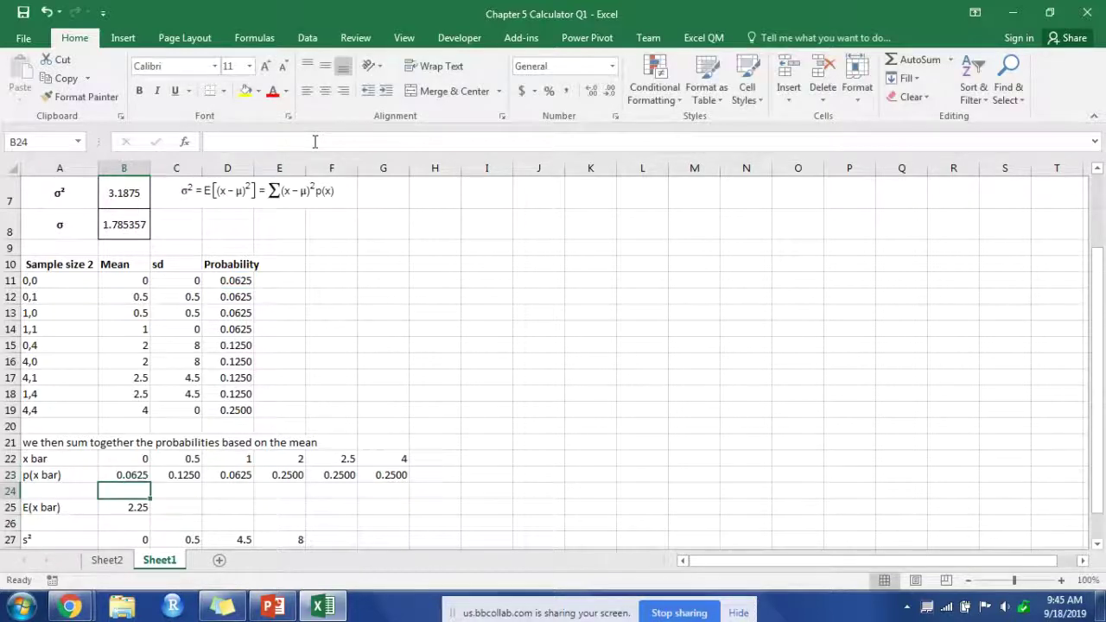
pyautogui.press('Up')
pyautogui.press('Right')
pyautogui.press('Right')
pyautogui.press('Right')
pyautogui.press('Right')
pyautogui.press('Right')
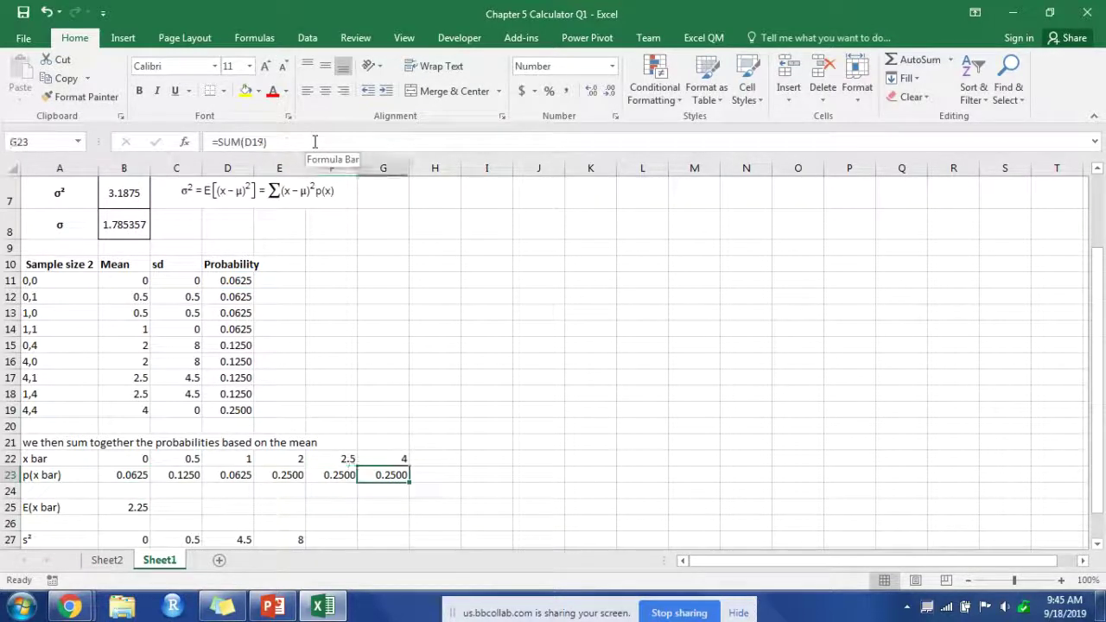
# Review the formulas for the s² values in cells B27 through E27
pyautogui.scroll(-1, 509, 452)
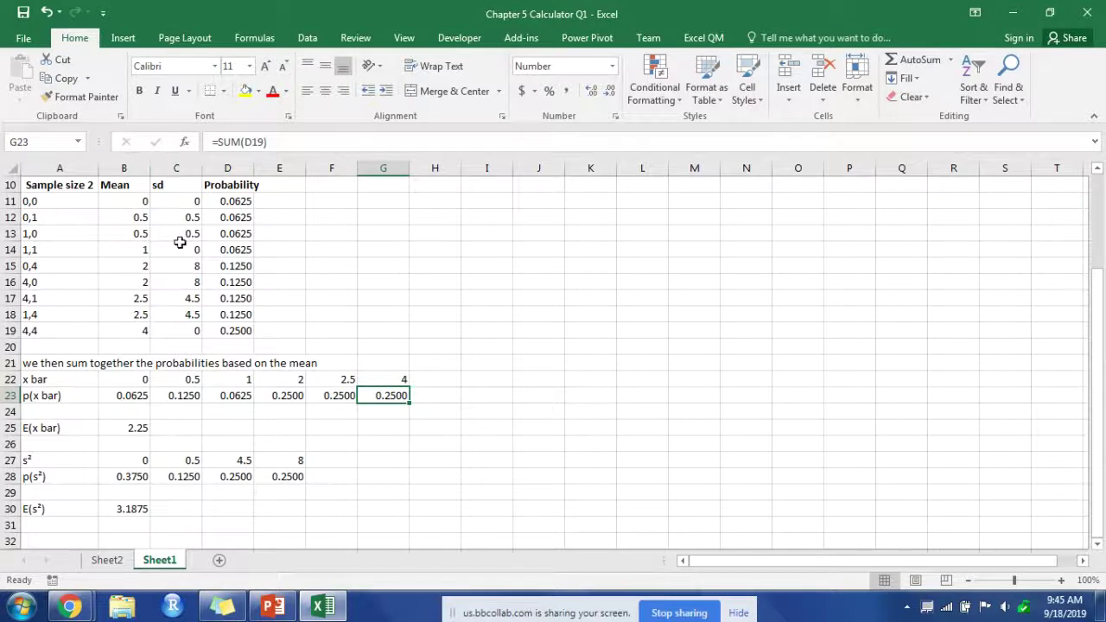
pyautogui.click(138, 459)
pyautogui.click(179, 461)
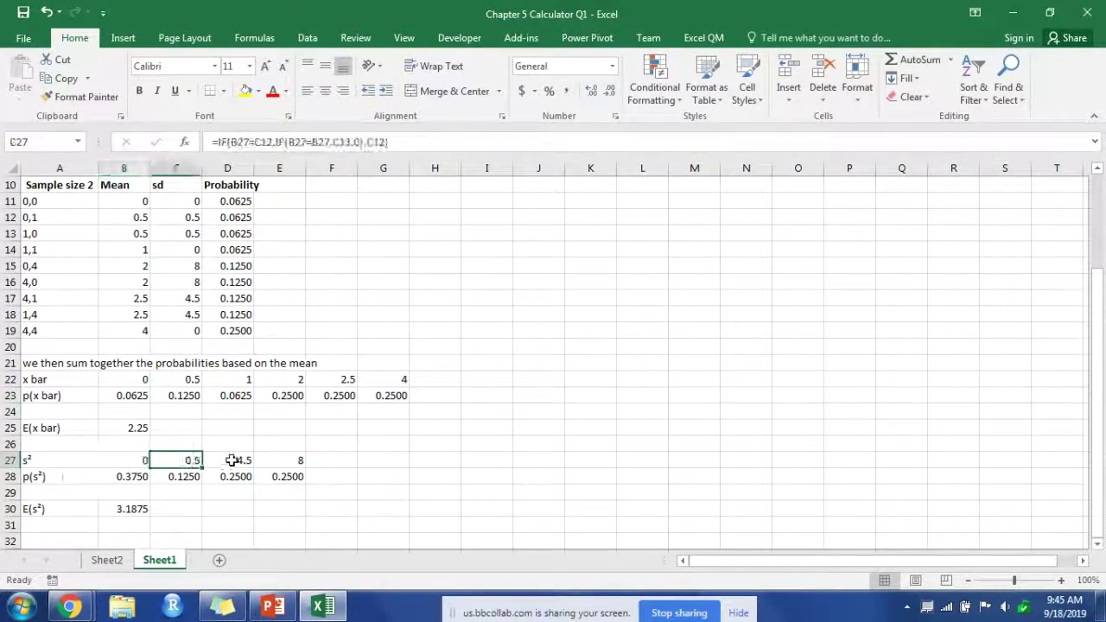
pyautogui.click(230, 459)
pyautogui.click(292, 465)
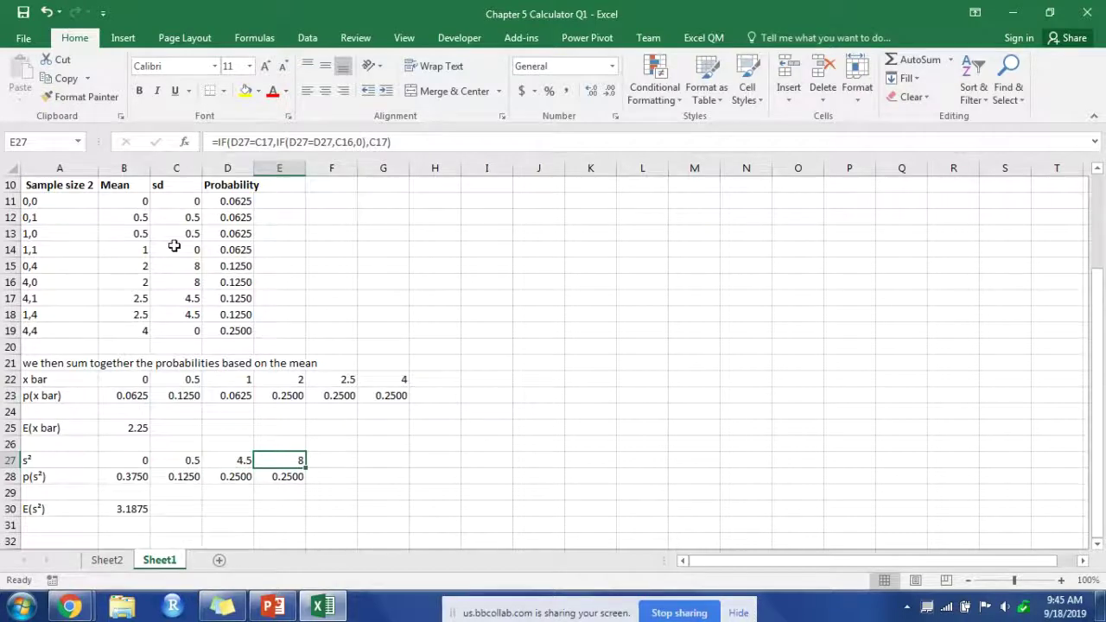
# Review the p(s²) formulas that add the sample probabilities in cells B28 through E28
pyautogui.click(135, 484)
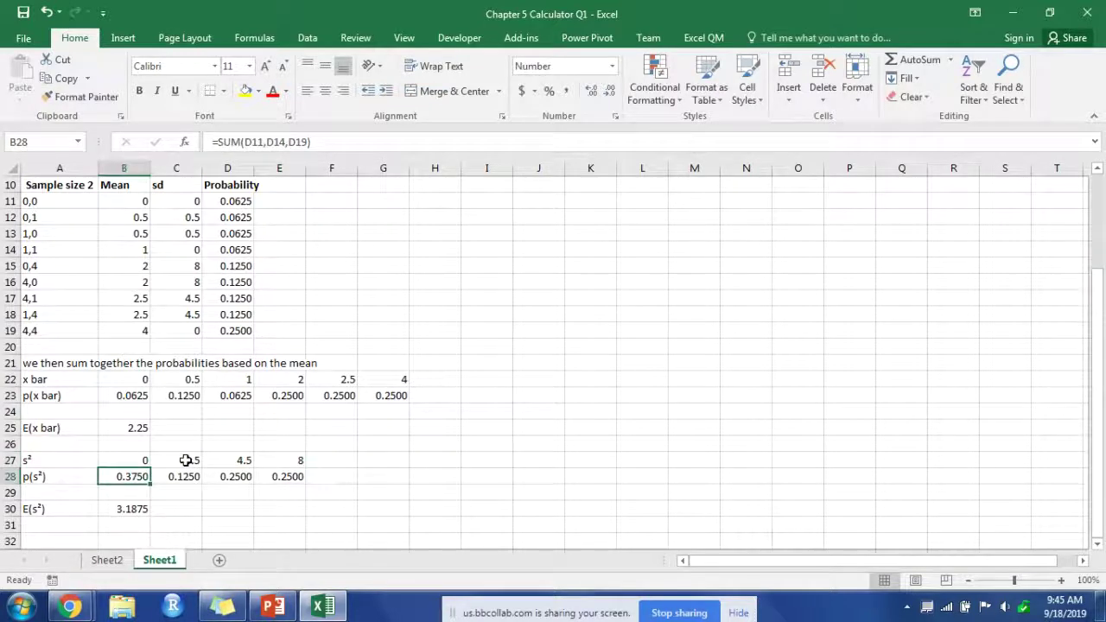
pyautogui.press('Right')
pyautogui.press('Right')
pyautogui.press('Right')
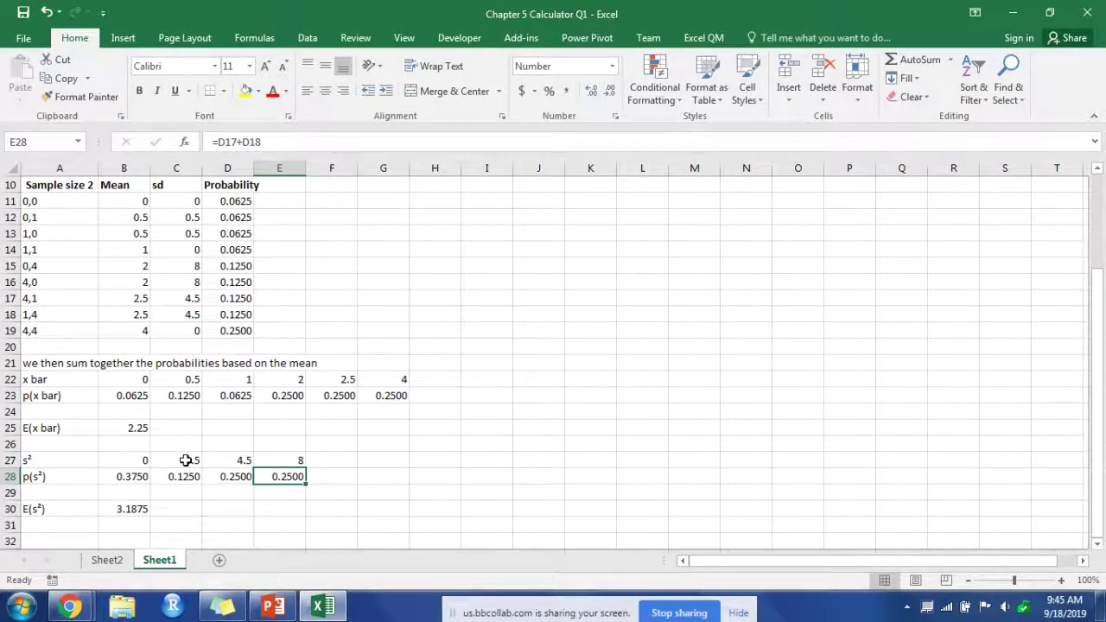
# Examine the E(x bar) SUMPRODUCT formula in B25 and trace its ranges in rows 22 and 23
pyautogui.scroll(-1, 192, 458)
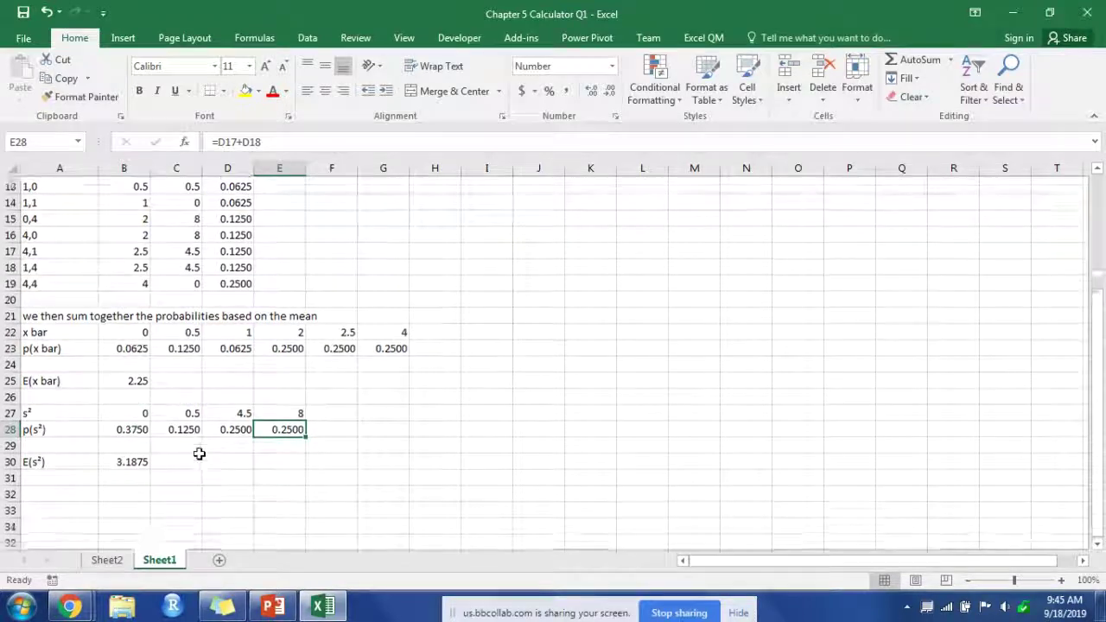
pyautogui.scroll(1, 198, 452)
pyautogui.click(135, 429)
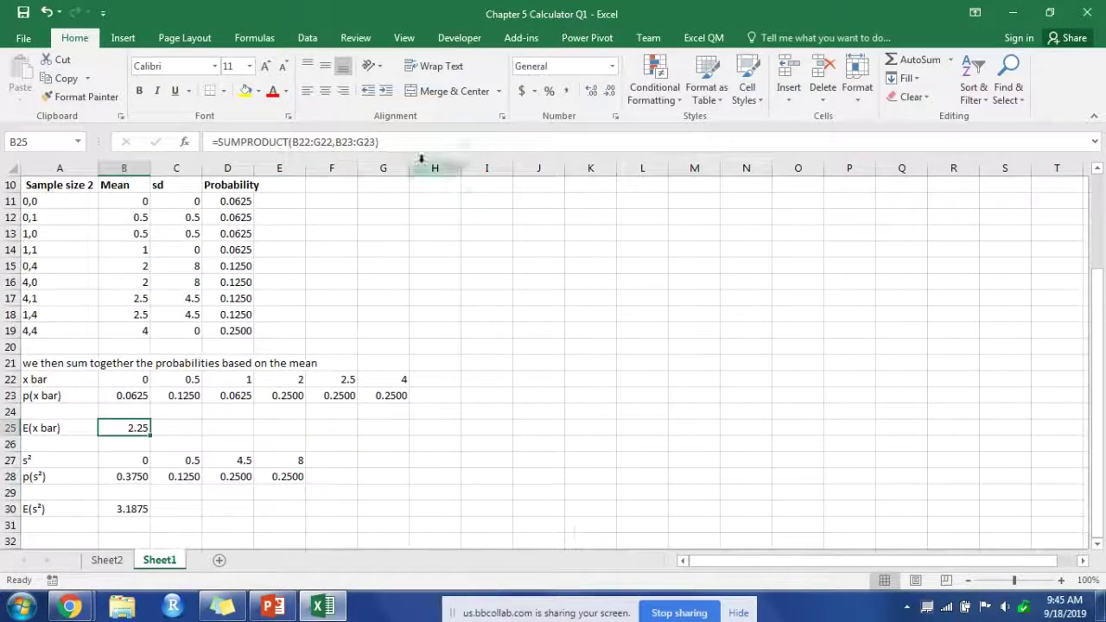
pyautogui.click(397, 141)
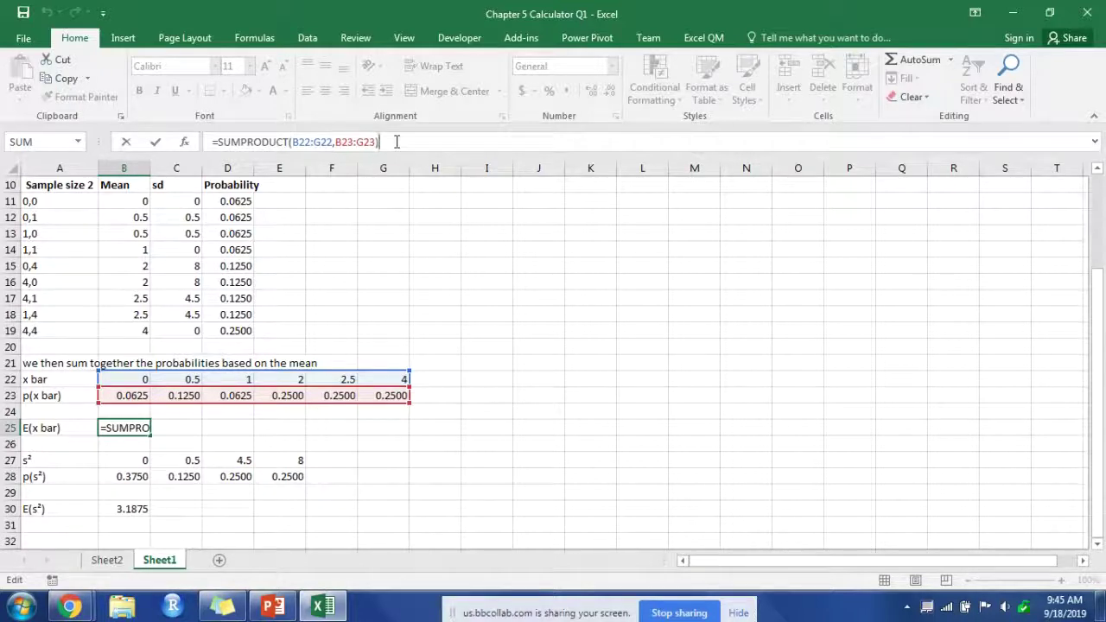
pyautogui.press('Return')
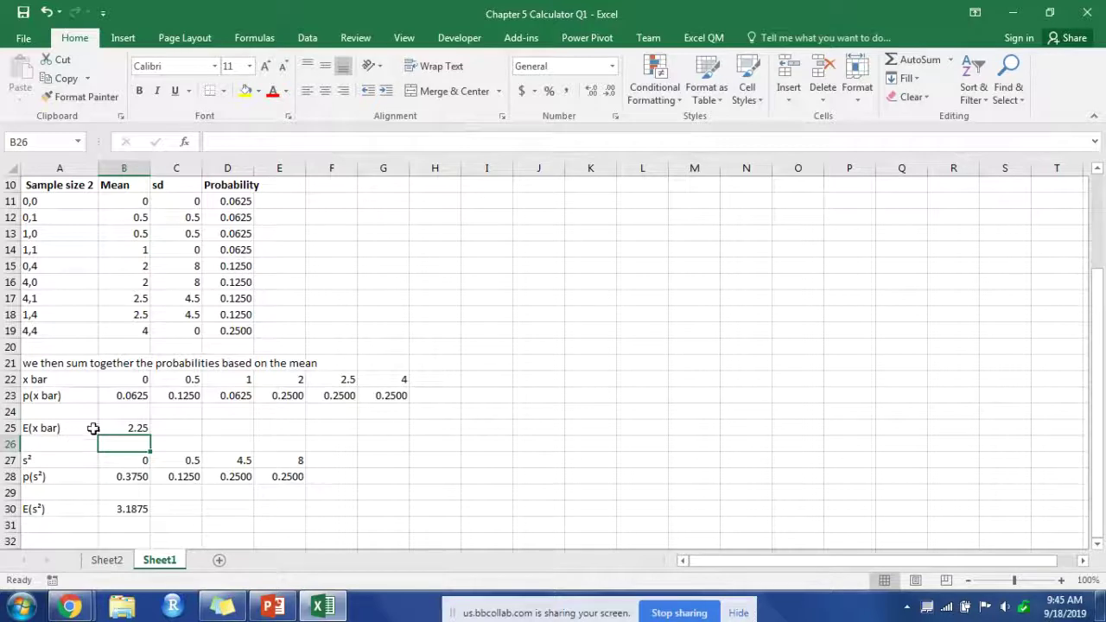
# Examine the E(s²) SUMPRODUCT formula in B30 and trace its ranges in rows 27 and 28
pyautogui.click(117, 508)
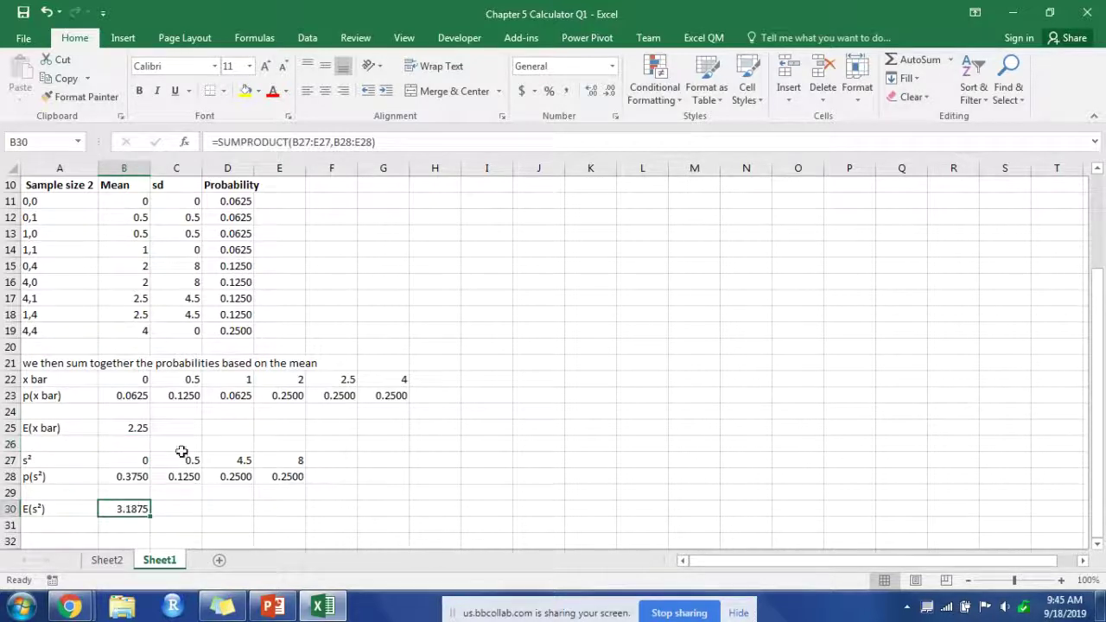
pyautogui.click(394, 144)
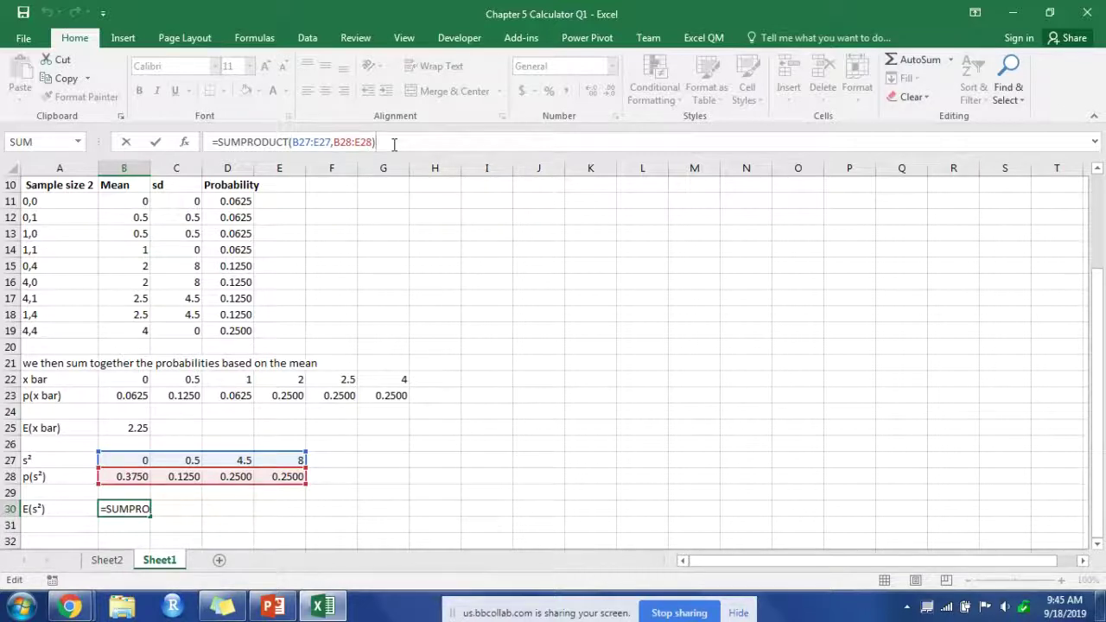
pyautogui.press('Return')
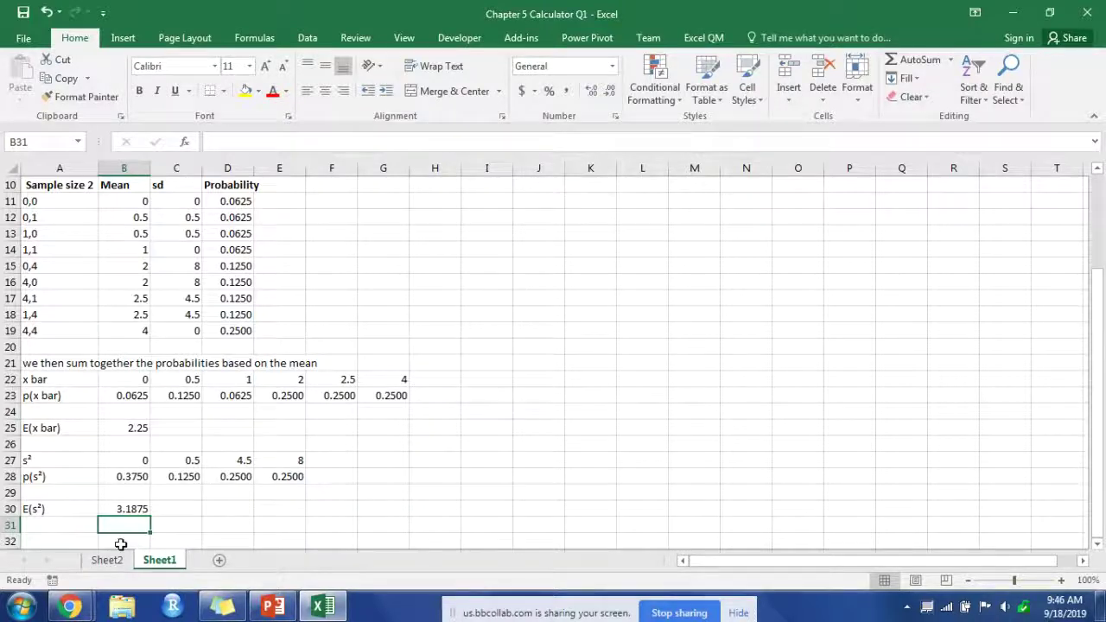
# Switch to the DSIM-525 Course Room session of Blackboard Collaborate in Chrome
pyautogui.moveTo(69, 606)
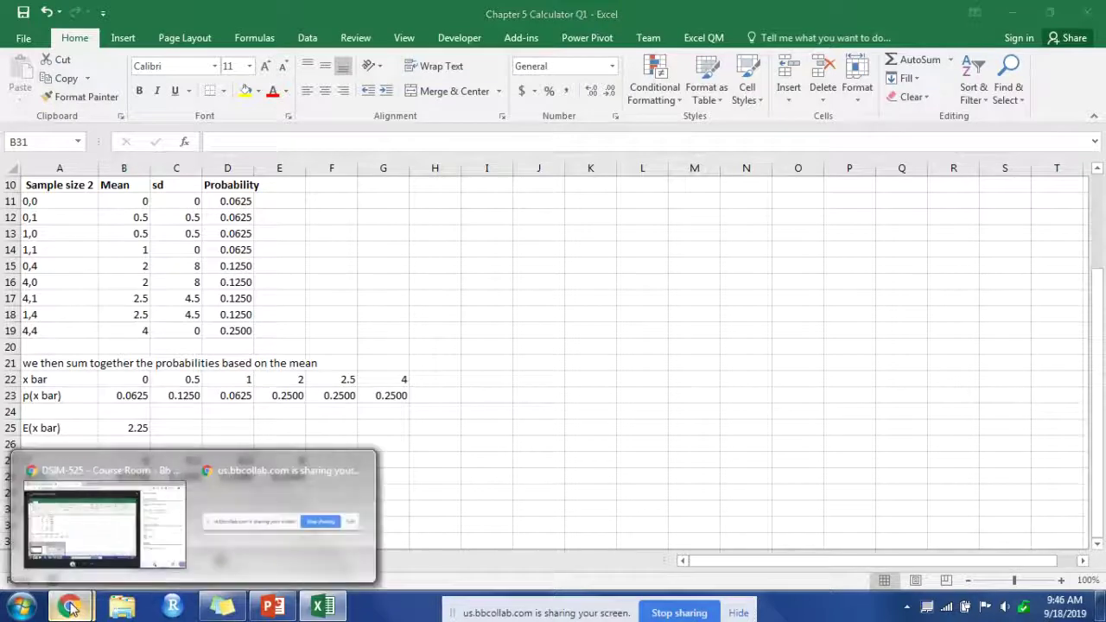
pyautogui.click(90, 529)
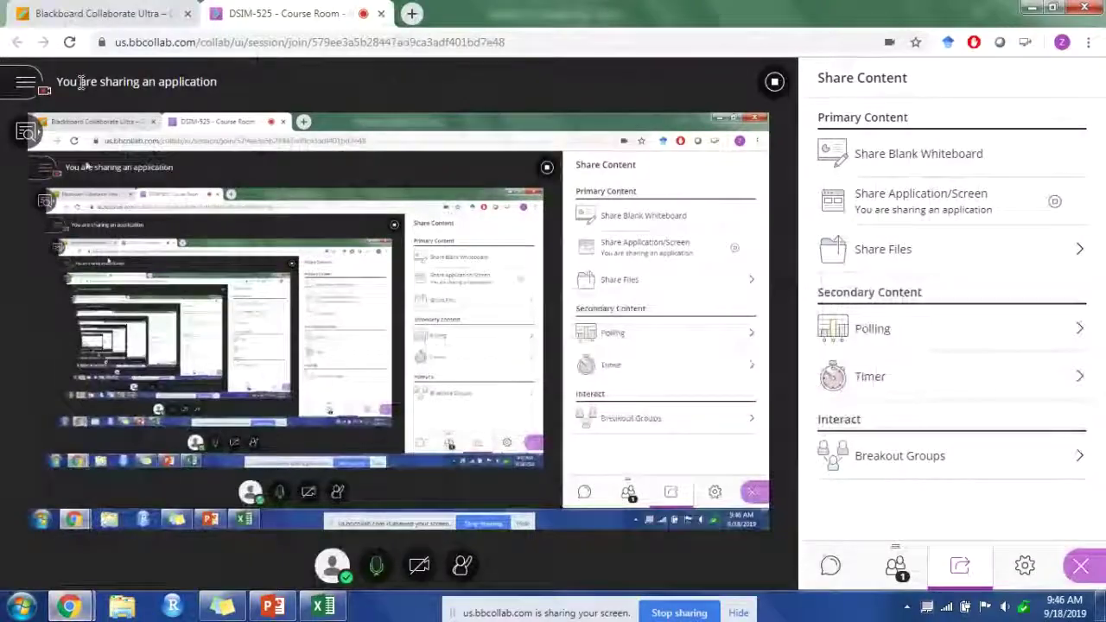